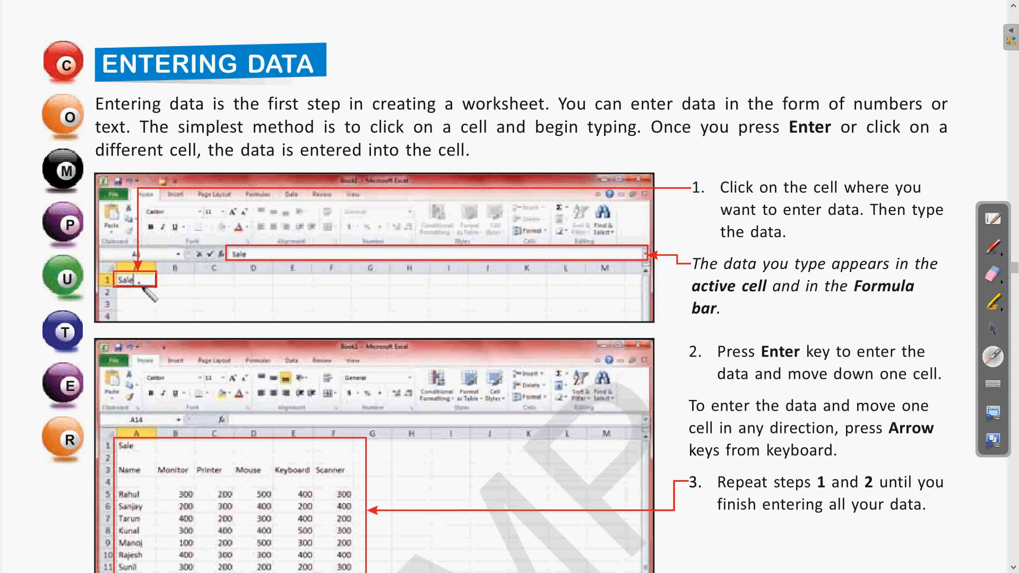
Step: Switch to the Excel workbook and clear the contents of cell A1
{"action": "left_click", "coordinate": [139, 281]}
{"action": "left_click", "coordinate": [993, 329]}
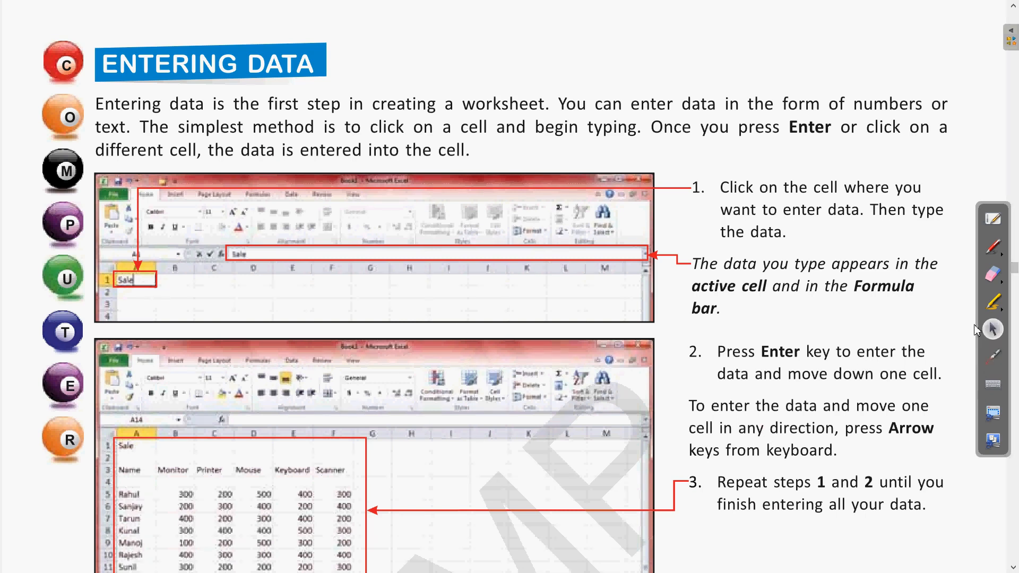
{"action": "key", "text": "alt+Tab"}
{"action": "key", "text": "alt+Tab"}
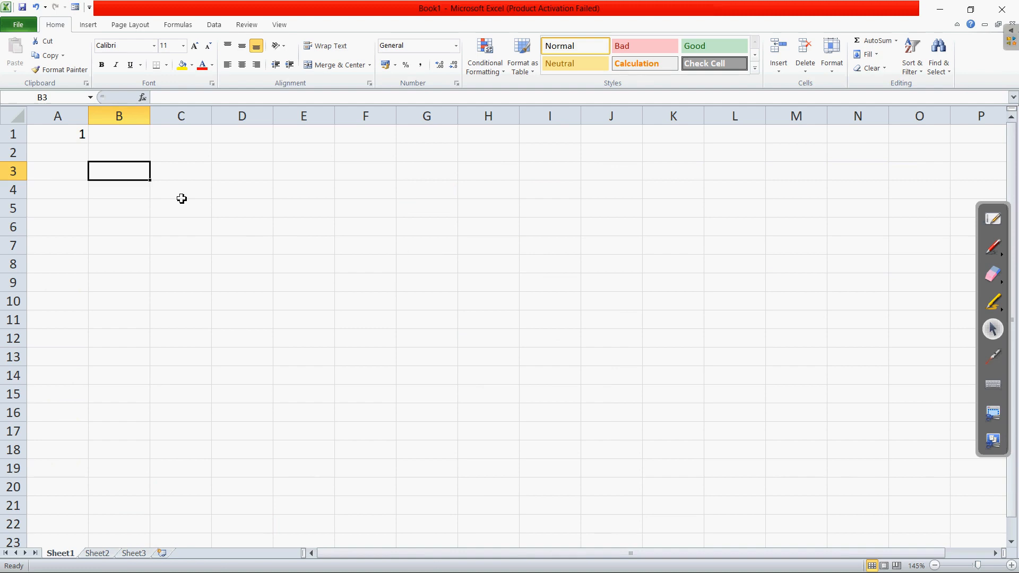
{"action": "left_click", "coordinate": [159, 204]}
{"action": "left_click", "coordinate": [60, 136]}
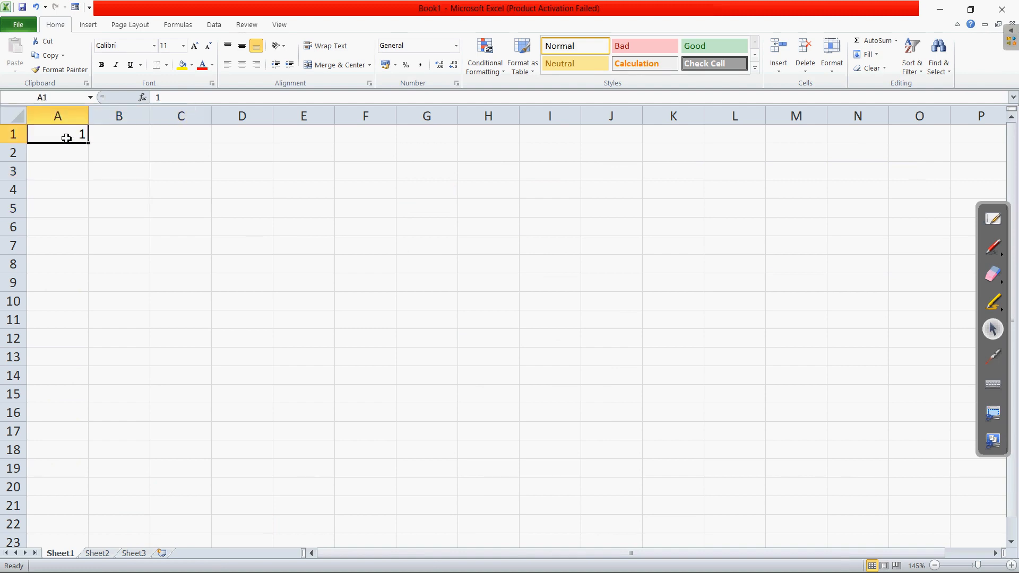
{"action": "key", "text": "Delete"}
{"action": "left_click", "coordinate": [165, 241]}
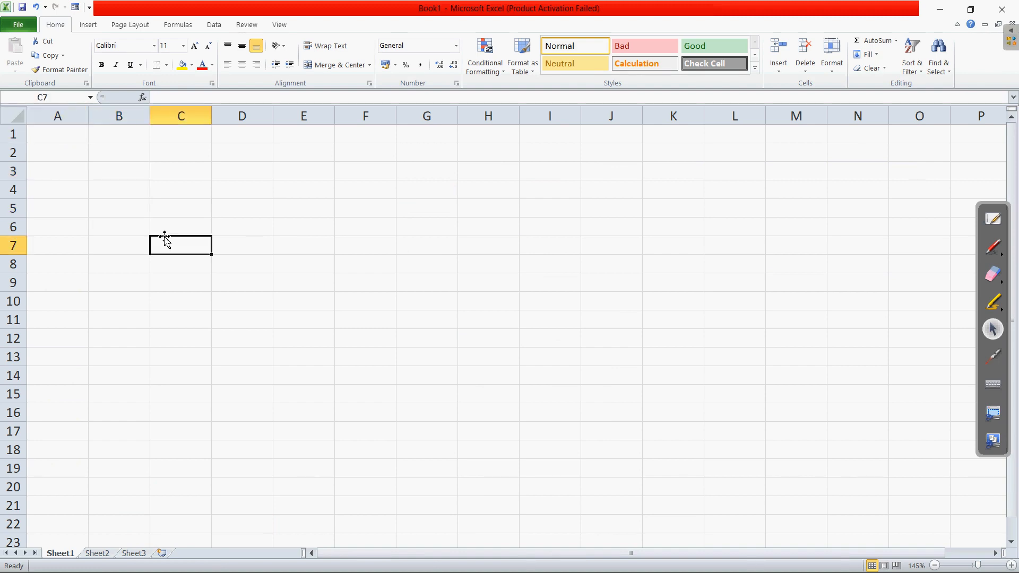
Step: Enter the title Sales in cell A1
{"action": "left_click", "coordinate": [81, 141]}
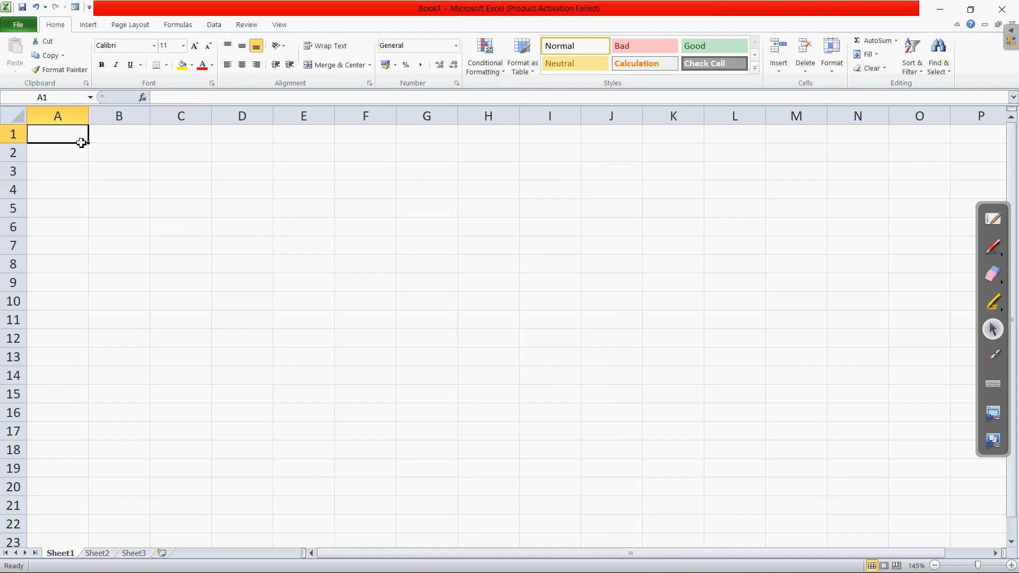
{"action": "type", "text": "Sale"}
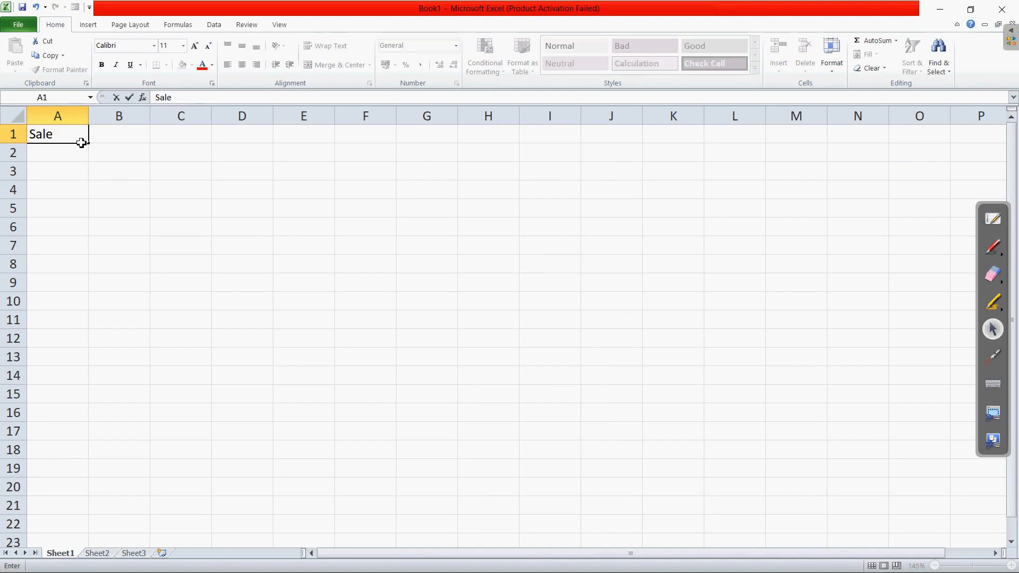
{"action": "type", "text": "s"}
{"action": "key", "text": "Return"}
{"action": "key", "text": "Return"}
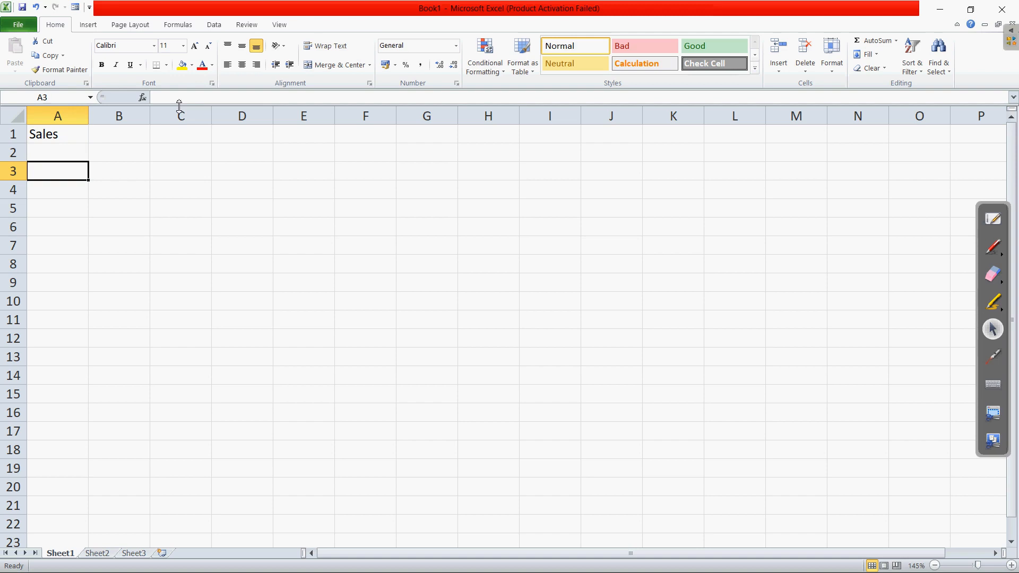
Step: Replace the title in cell A1 with Marks
{"action": "left_click", "coordinate": [53, 138]}
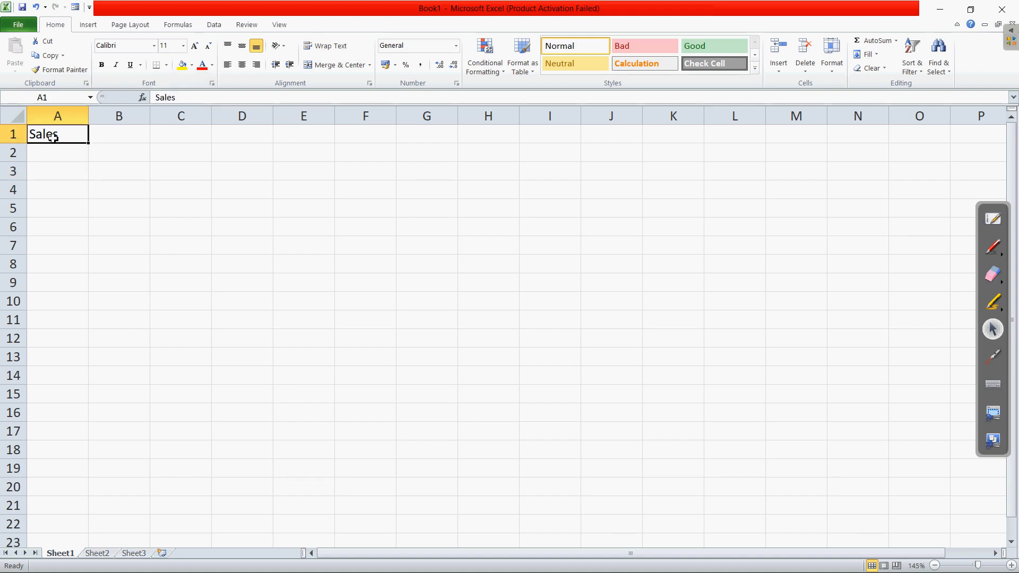
{"action": "type", "text": "Mar"}
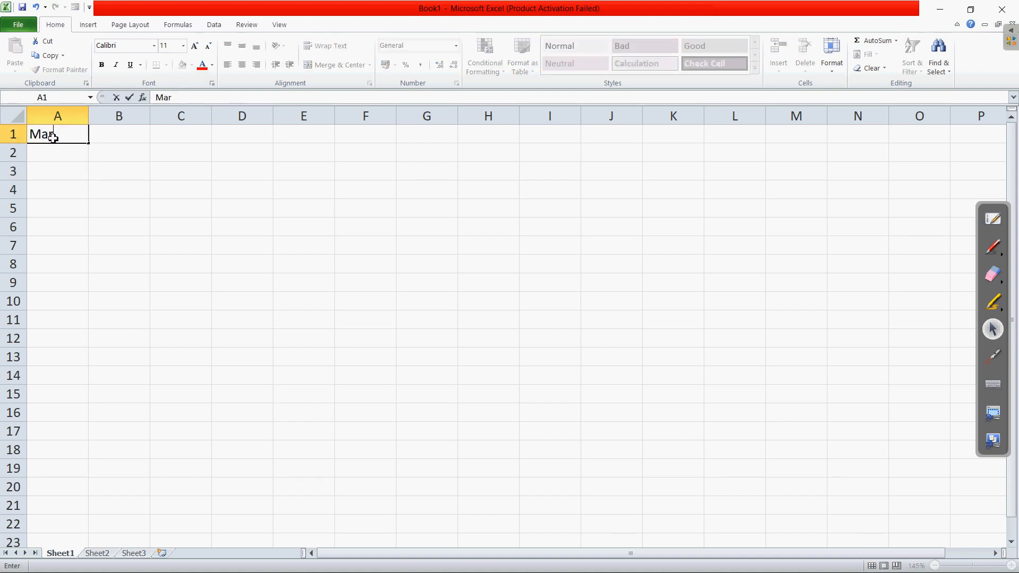
{"action": "type", "text": "ks"}
{"action": "left_click", "coordinate": [133, 278]}
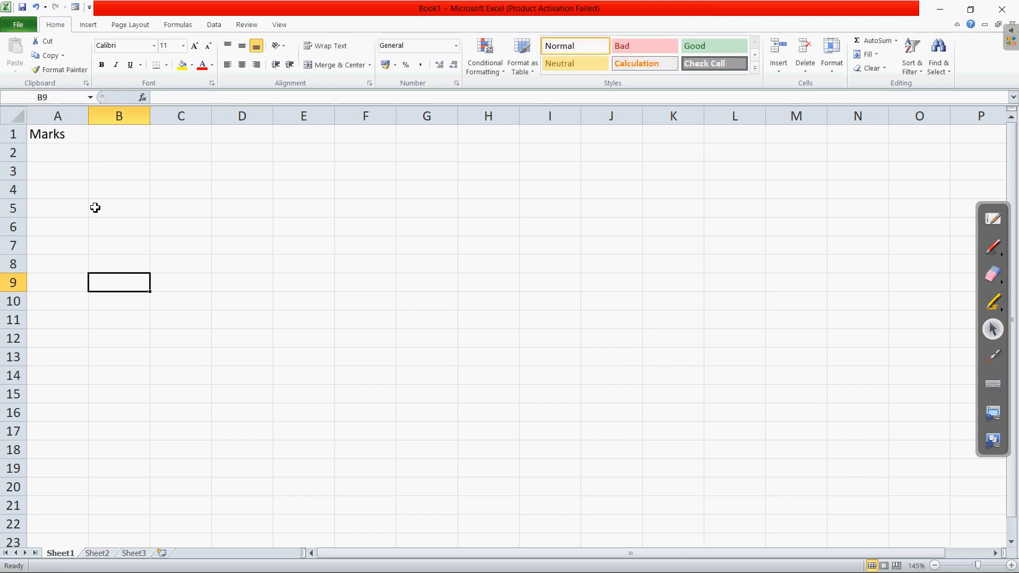
Step: Enter the column headings Name, English and Hindi in cells A3 to C3
{"action": "left_click", "coordinate": [79, 173]}
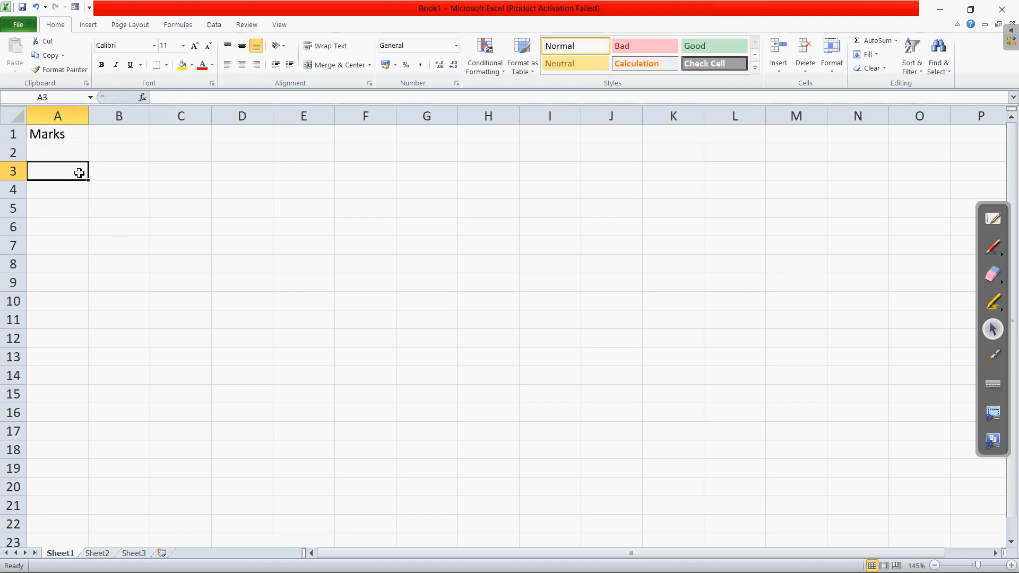
{"action": "type", "text": "Name"}
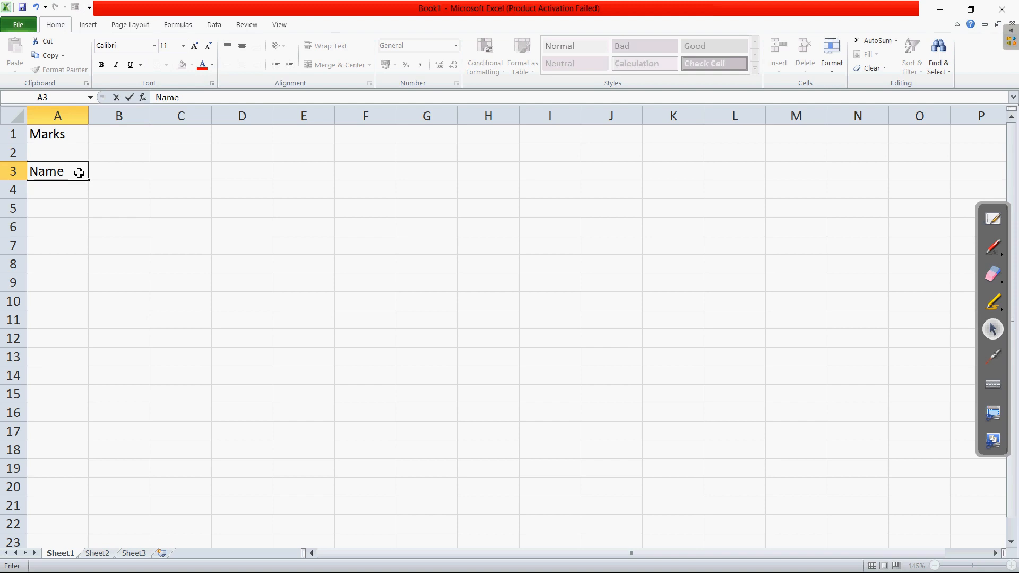
{"action": "left_click", "coordinate": [91, 176]}
{"action": "type", "text": "E"}
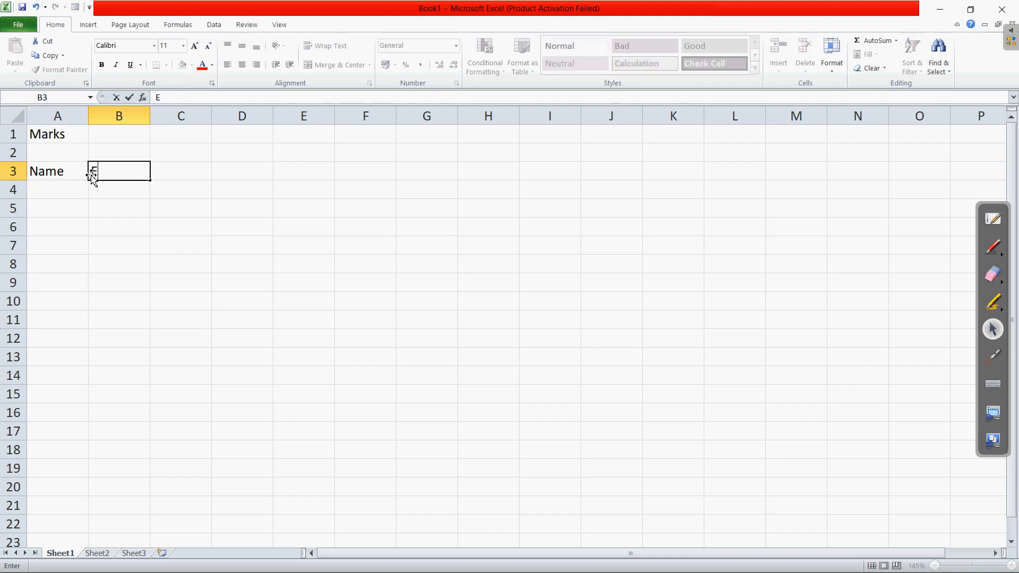
{"action": "type", "text": "nglish"}
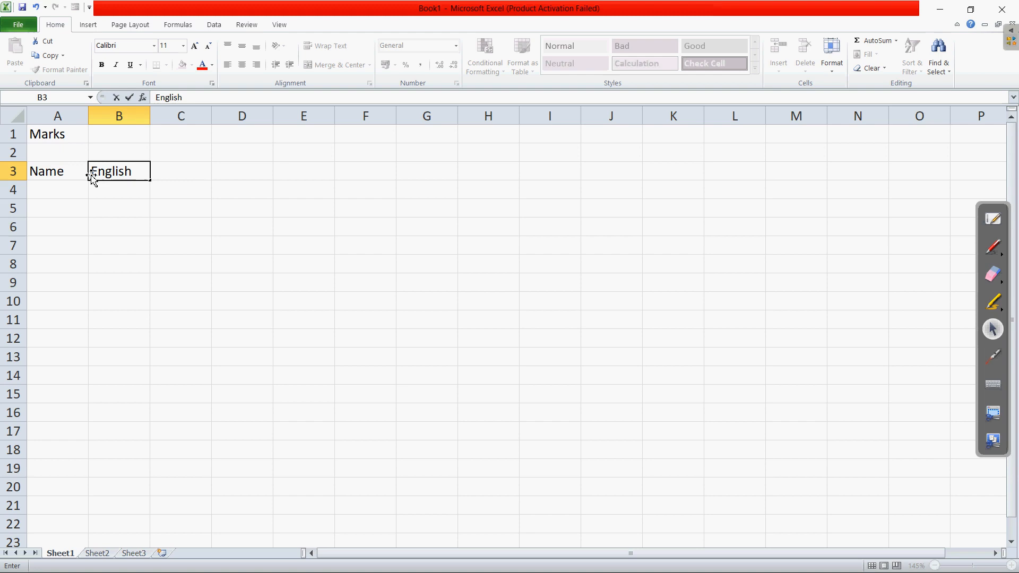
{"action": "key", "text": "Tab"}
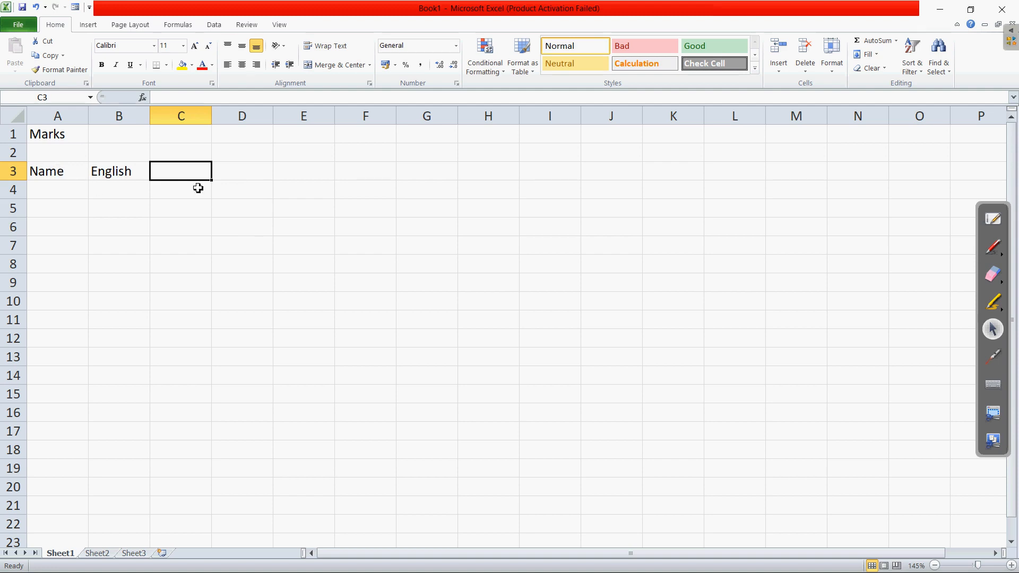
{"action": "type", "text": "Hindi"}
{"action": "key", "text": "Tab"}
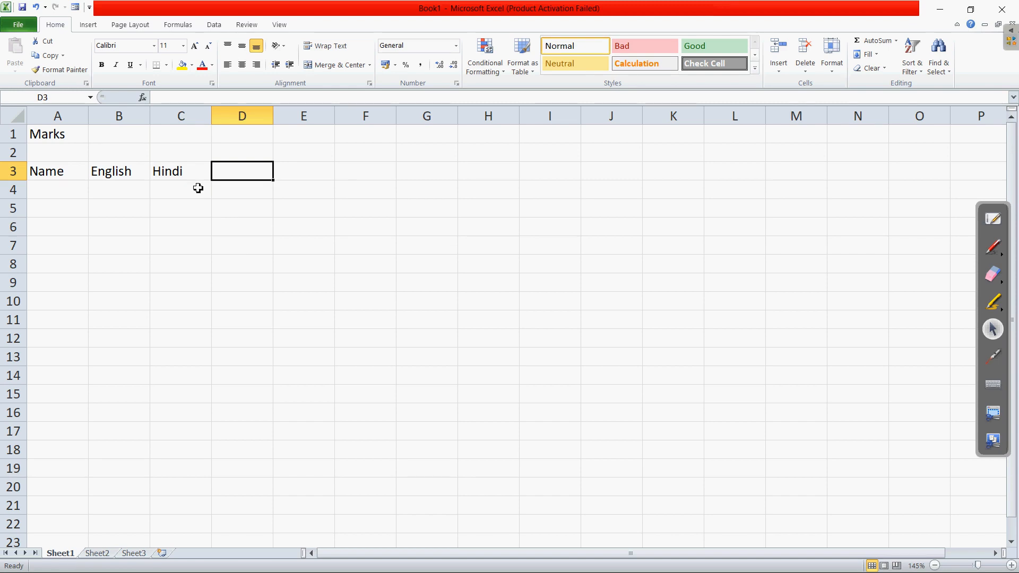
Step: Add the column headings Maths in cell D3 and Computer in cell E3
{"action": "left_click", "coordinate": [304, 169]}
{"action": "left_click", "coordinate": [360, 176]}
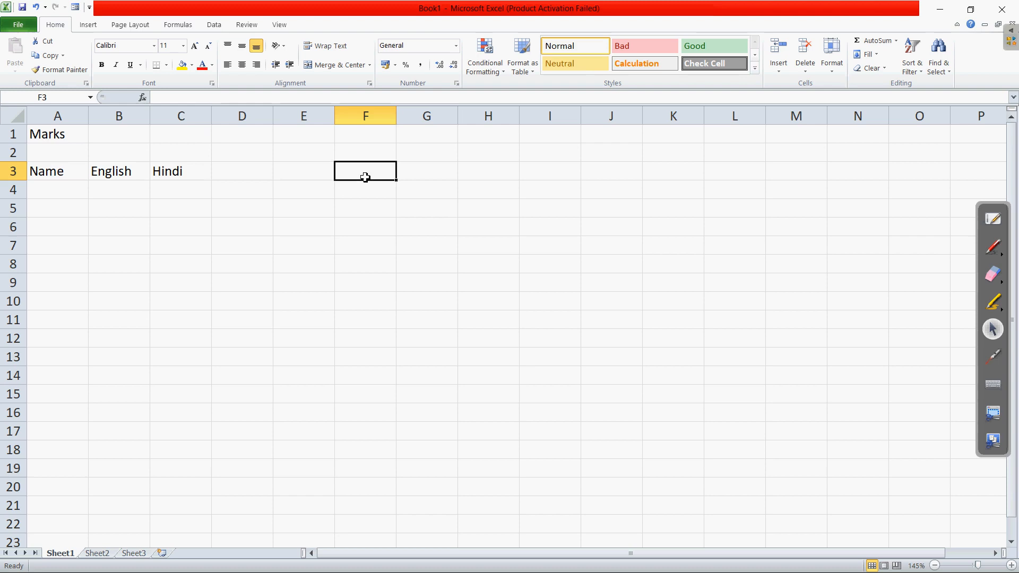
{"action": "left_click", "coordinate": [403, 171]}
{"action": "left_click", "coordinate": [221, 170]}
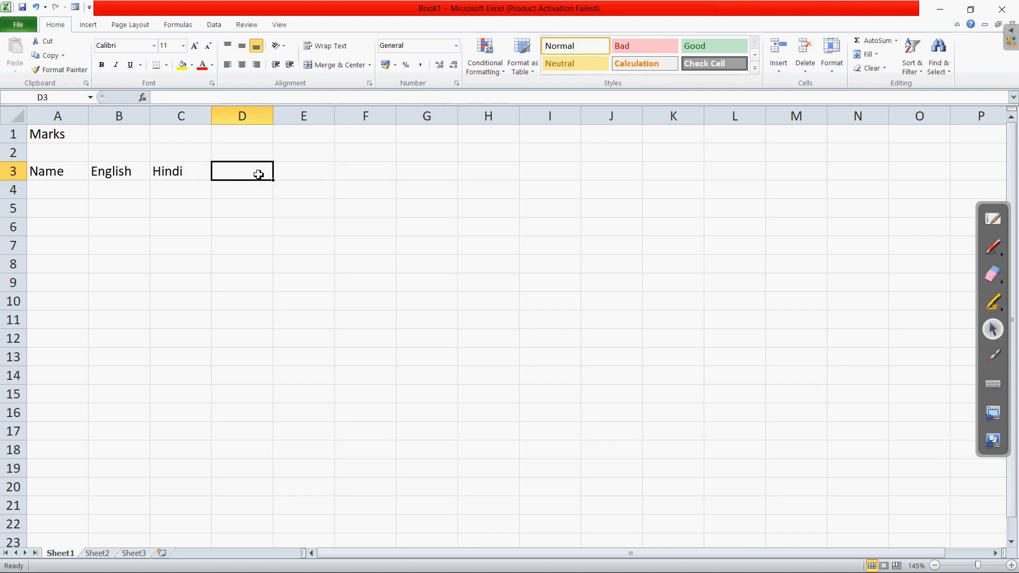
{"action": "type", "text": "Maths"}
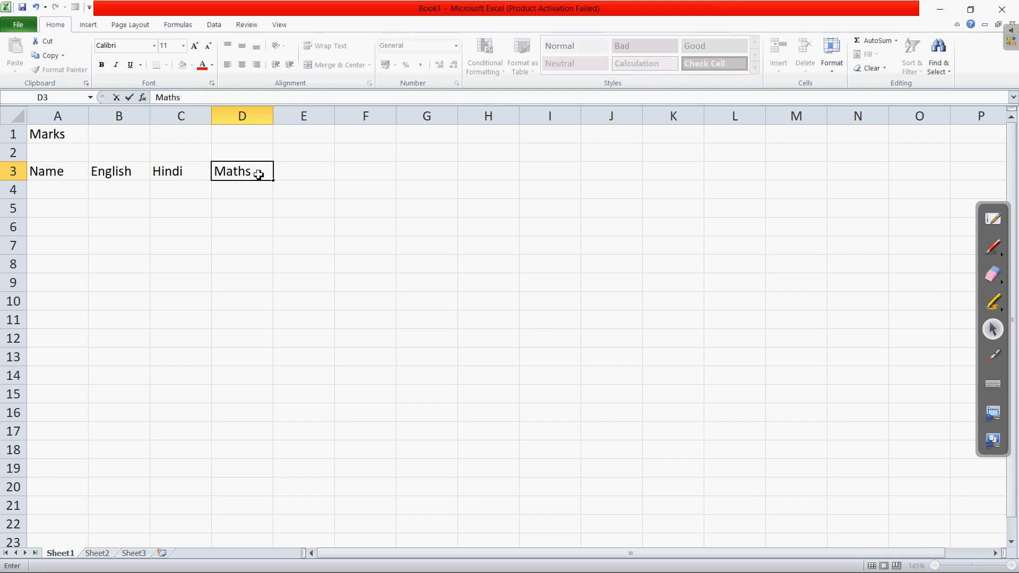
{"action": "left_click", "coordinate": [308, 172]}
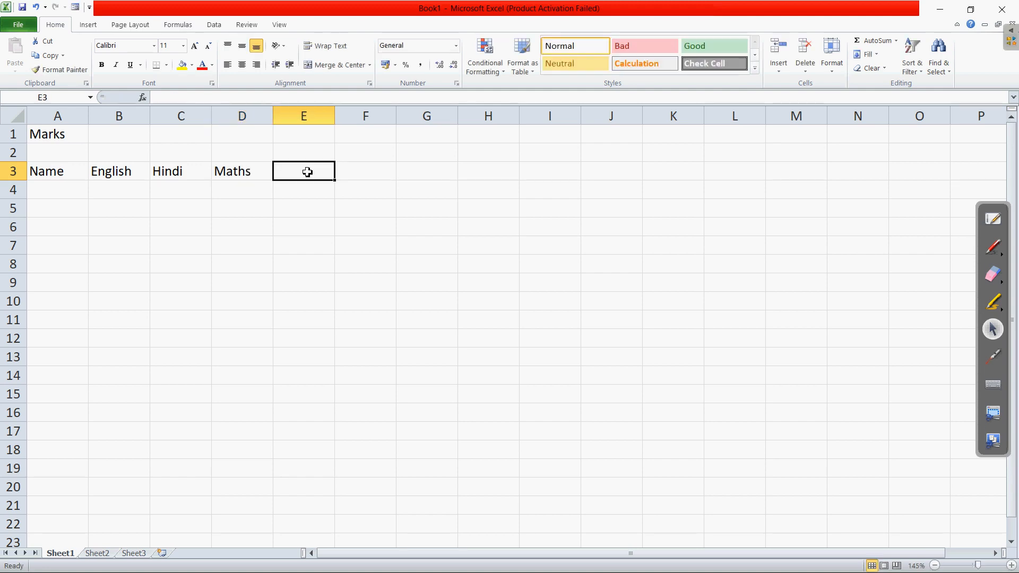
{"action": "type", "text": "Computer"}
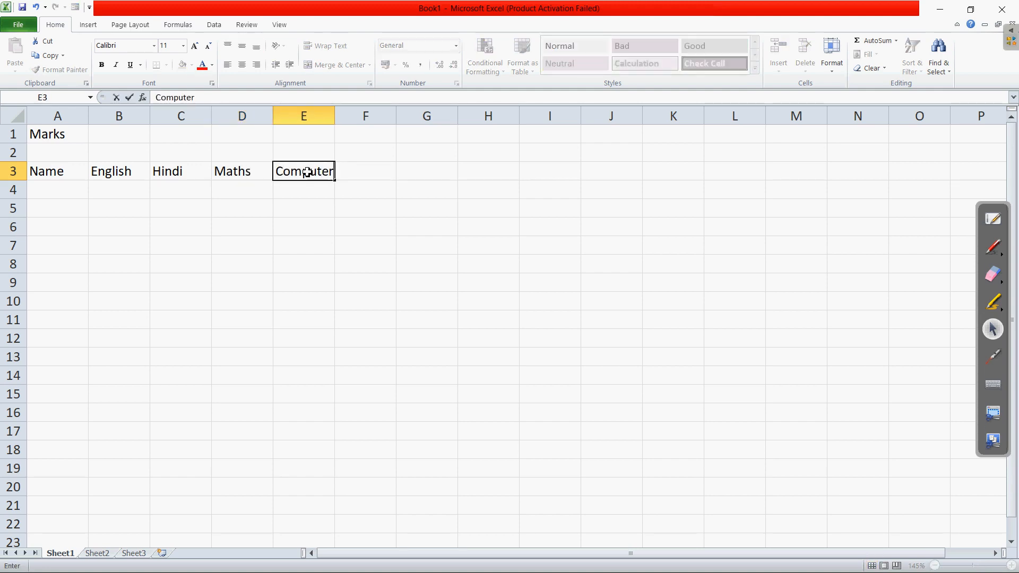
{"action": "left_click", "coordinate": [293, 263]}
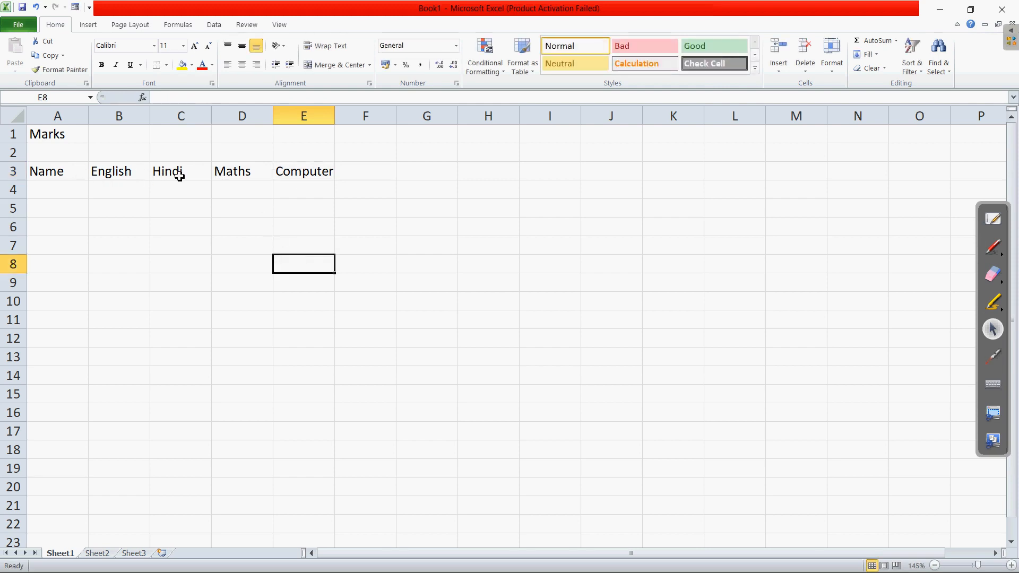
Step: Enter the three students' first names under the Name heading in cells A5 to A7
{"action": "left_click", "coordinate": [68, 208]}
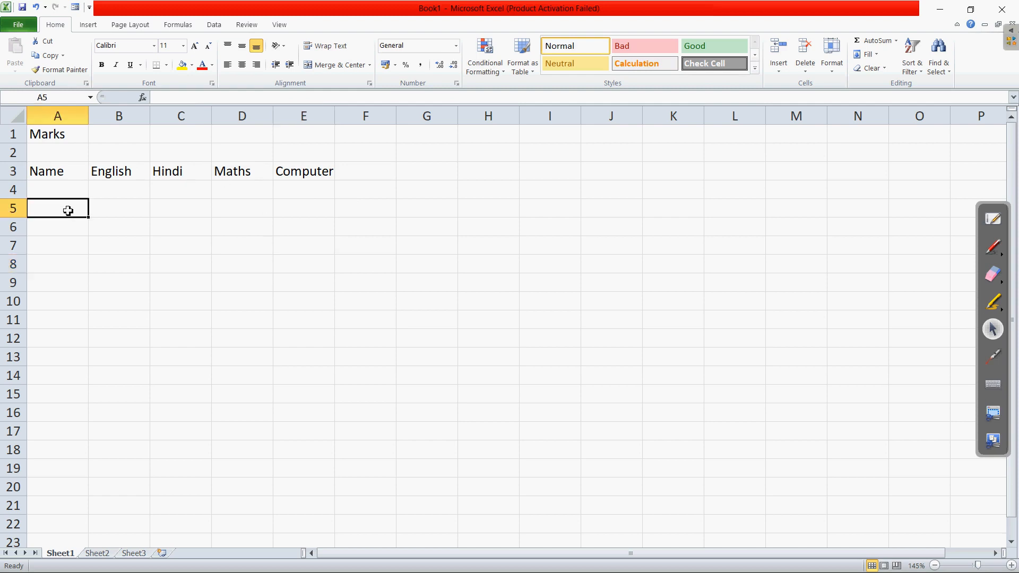
{"action": "type", "text": "Abahay"}
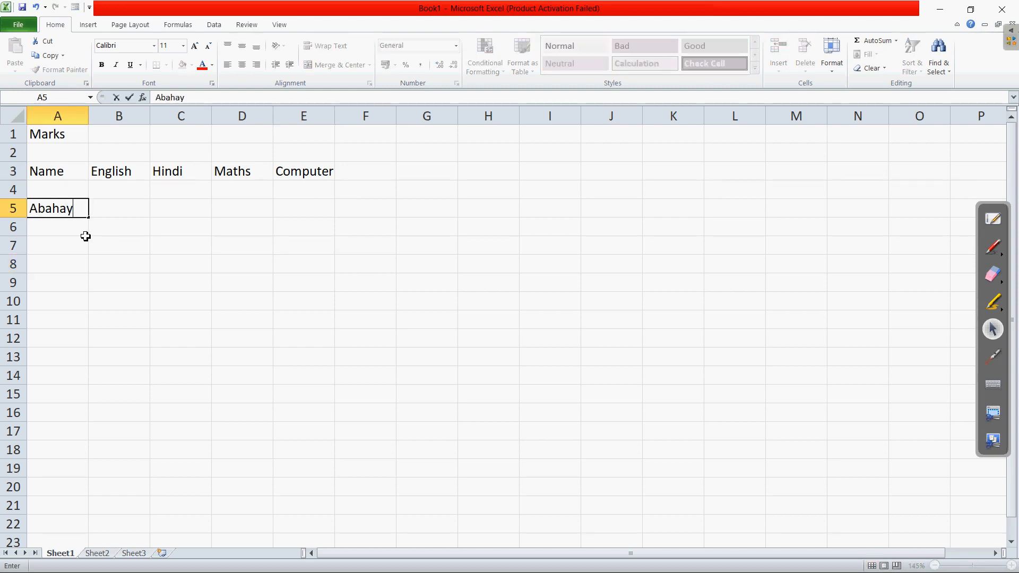
{"action": "key", "text": "Return"}
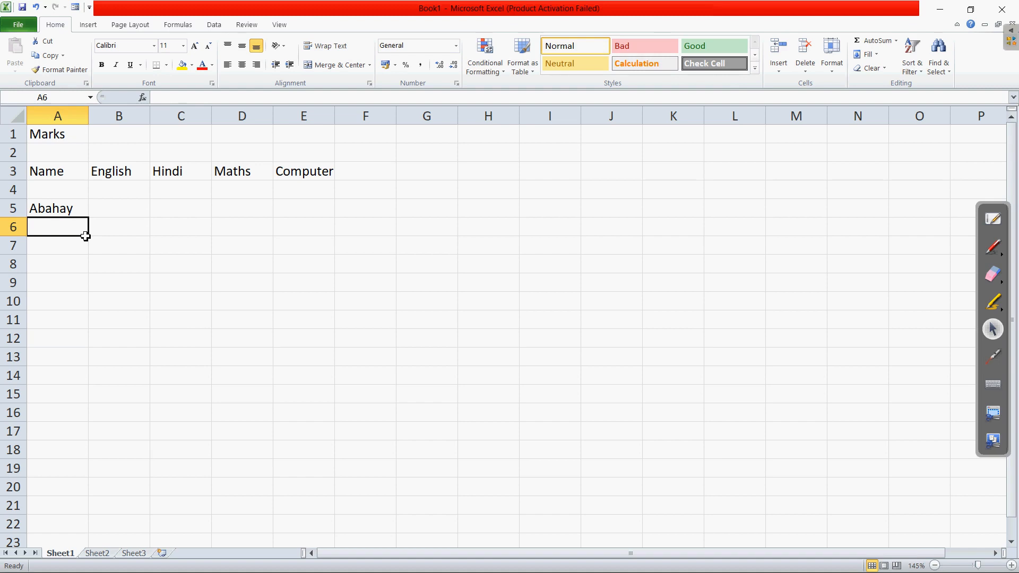
{"action": "type", "text": "rahul"}
{"action": "key", "text": "Return"}
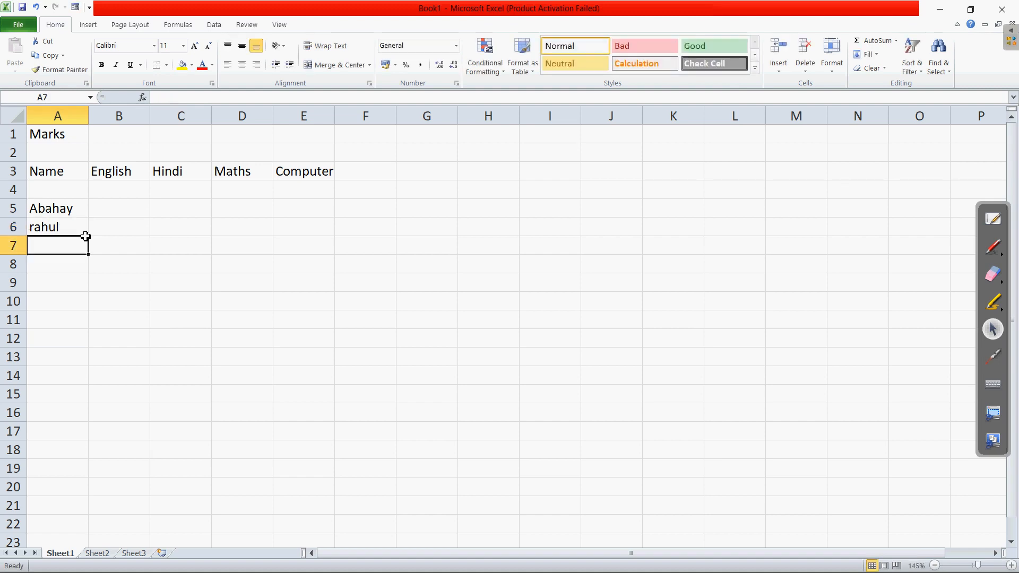
{"action": "type", "text": "Saui"}
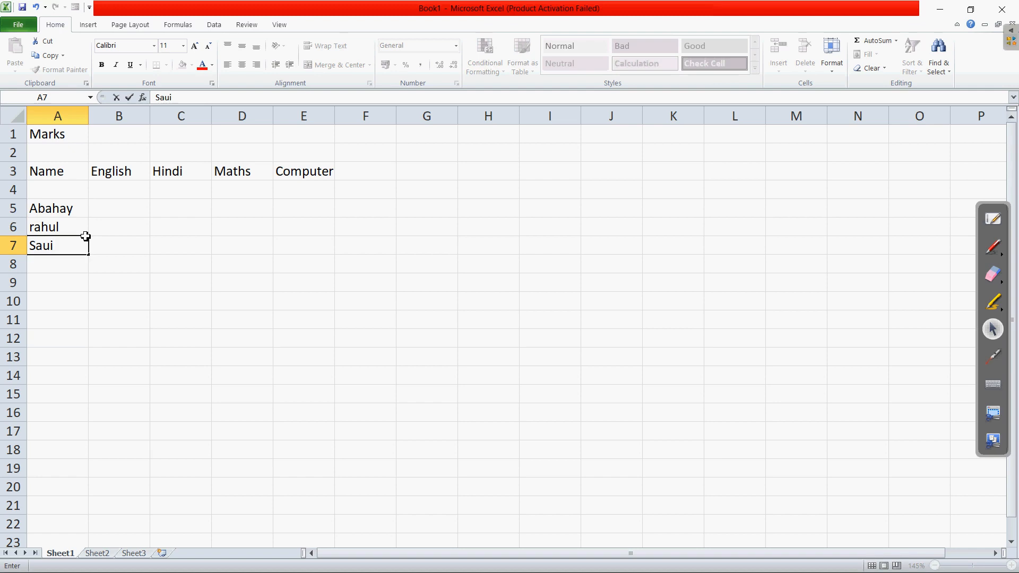
{"action": "type", "text": "="}
{"action": "key", "text": "BackSpace"}
{"action": "key", "text": "BackSpace"}
{"action": "type", "text": "mya"}
{"action": "left_click", "coordinate": [127, 282]}
Step: Enter the first student's marks in row 5: English 43, Hindi 45, Maths 34 and Computer 42
{"action": "left_click", "coordinate": [125, 209]}
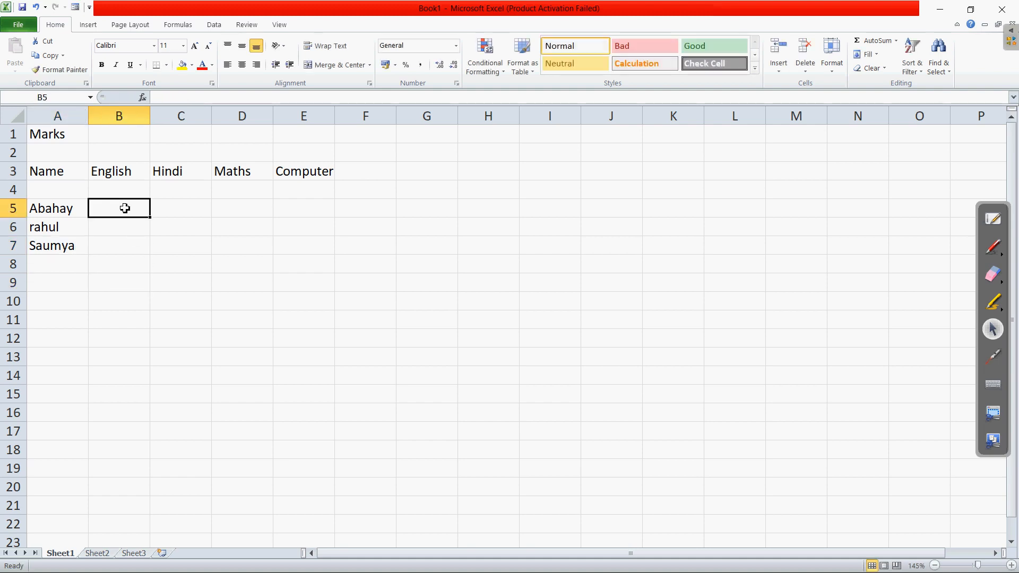
{"action": "type", "text": "43"}
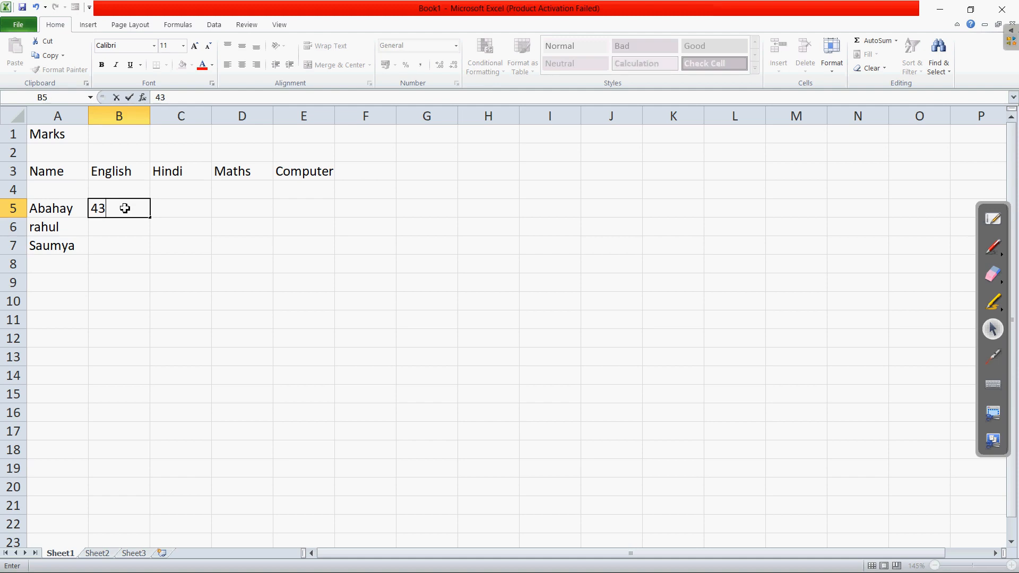
{"action": "key", "text": "Tab"}
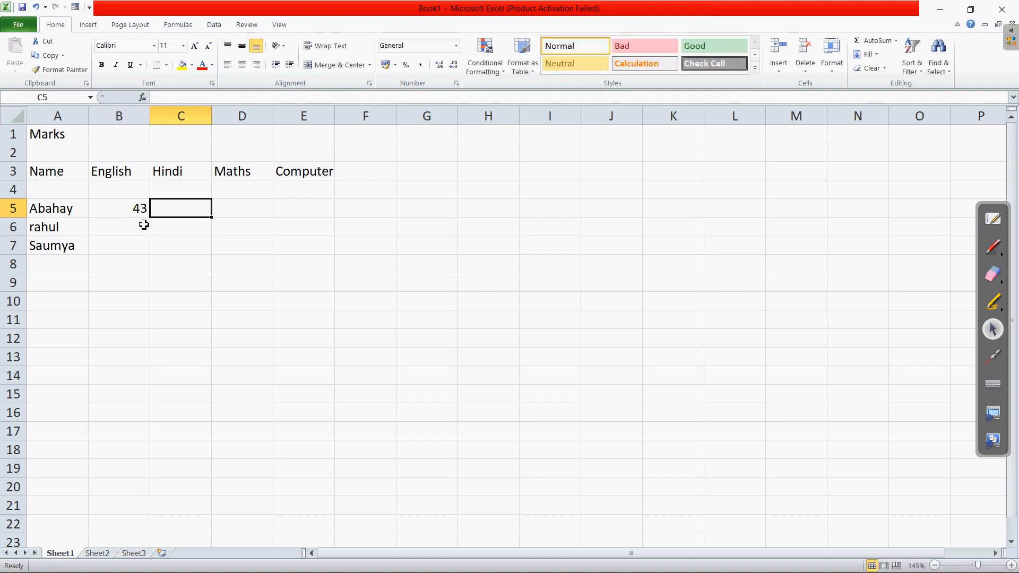
{"action": "type", "text": "45"}
{"action": "key", "text": "Tab"}
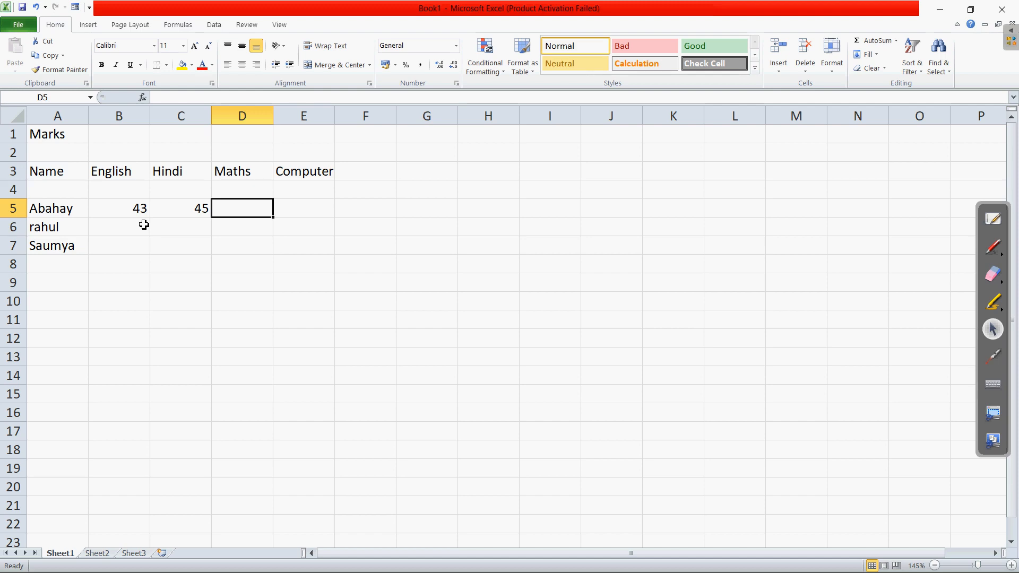
{"action": "type", "text": "34"}
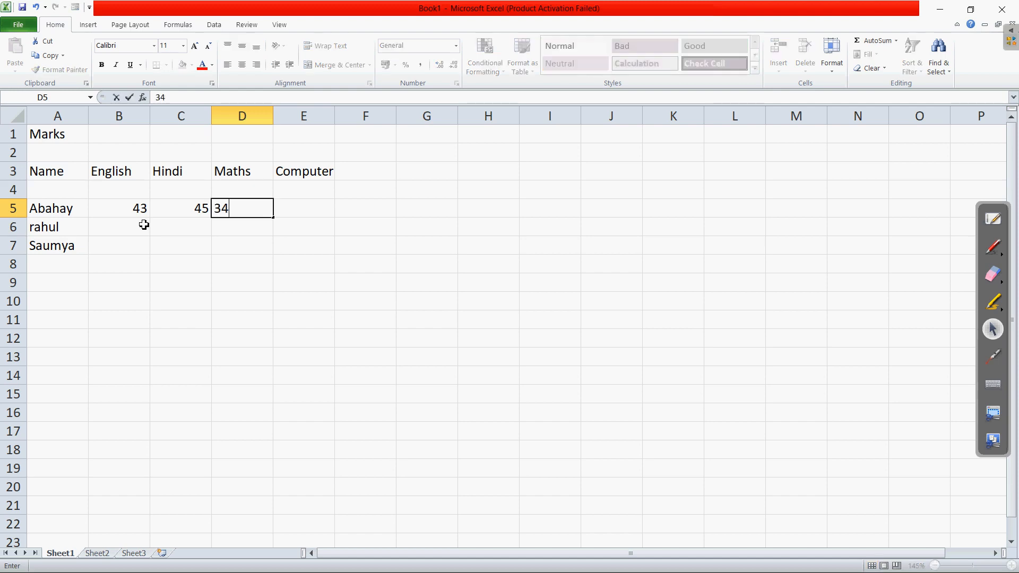
{"action": "key", "text": "Tab"}
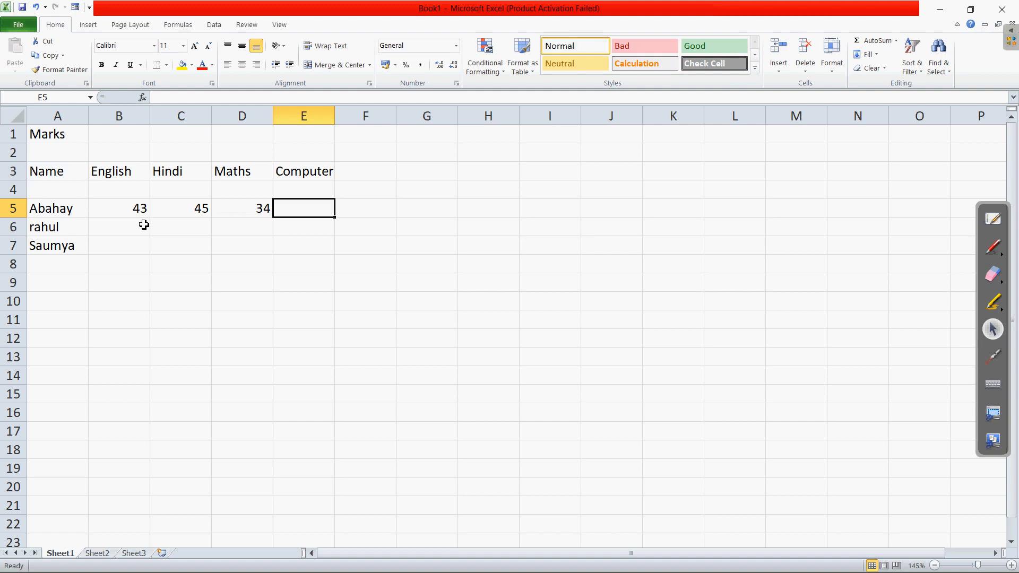
{"action": "type", "text": "42"}
{"action": "left_click", "coordinate": [144, 225]}
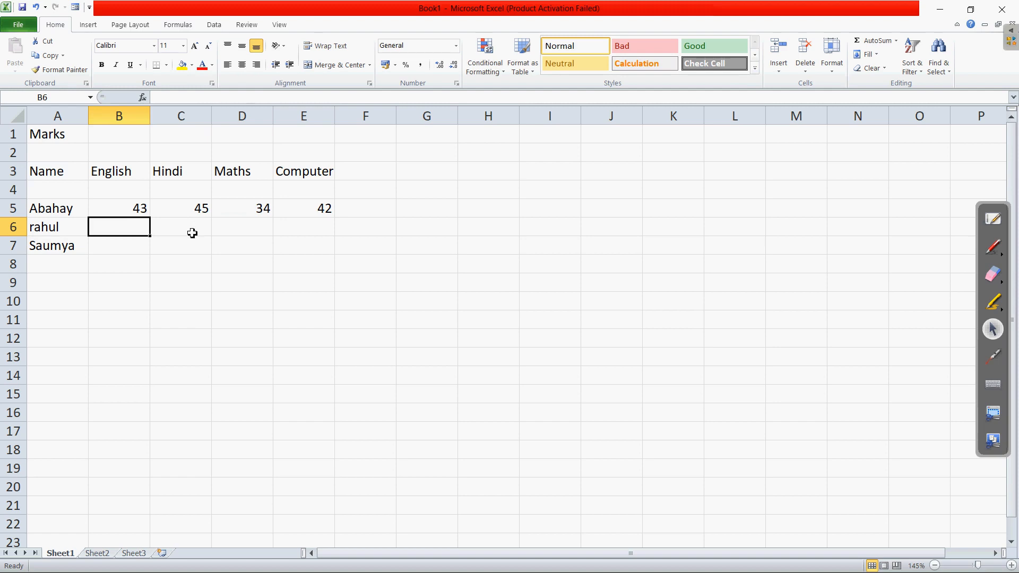
{"action": "left_click", "coordinate": [188, 304]}
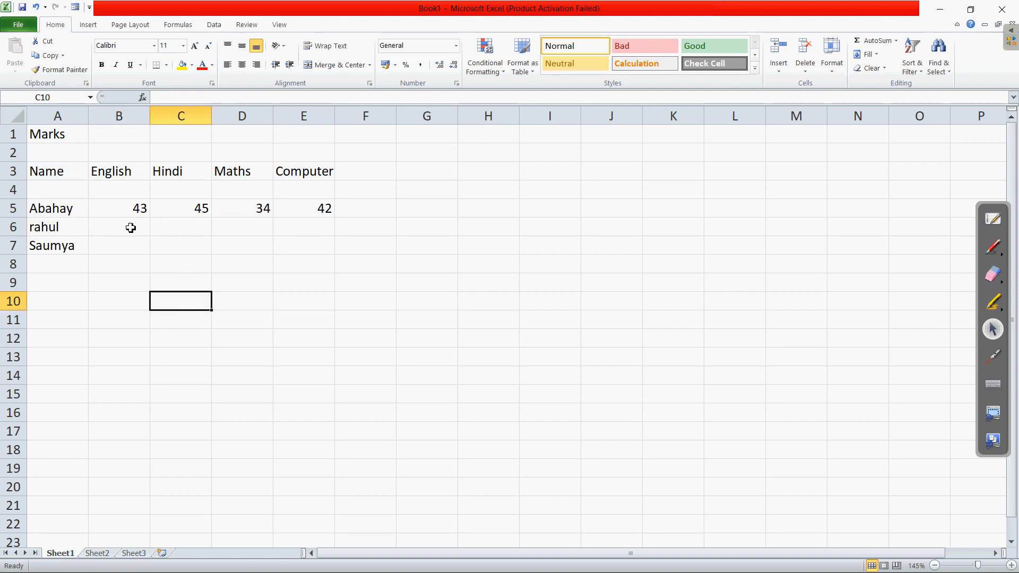
Step: Highlight the empty mark cells B6:E6 and B7:E7 of the second and third students
{"action": "left_click_drag", "start_coordinate": [130, 228], "coordinate": [295, 232]}
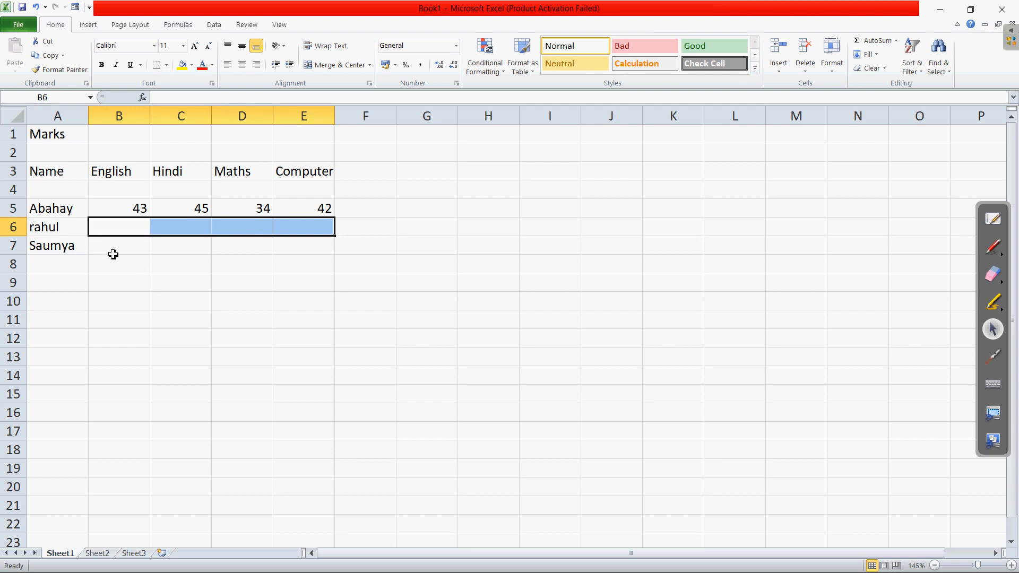
{"action": "left_click_drag", "start_coordinate": [113, 254], "coordinate": [307, 245]}
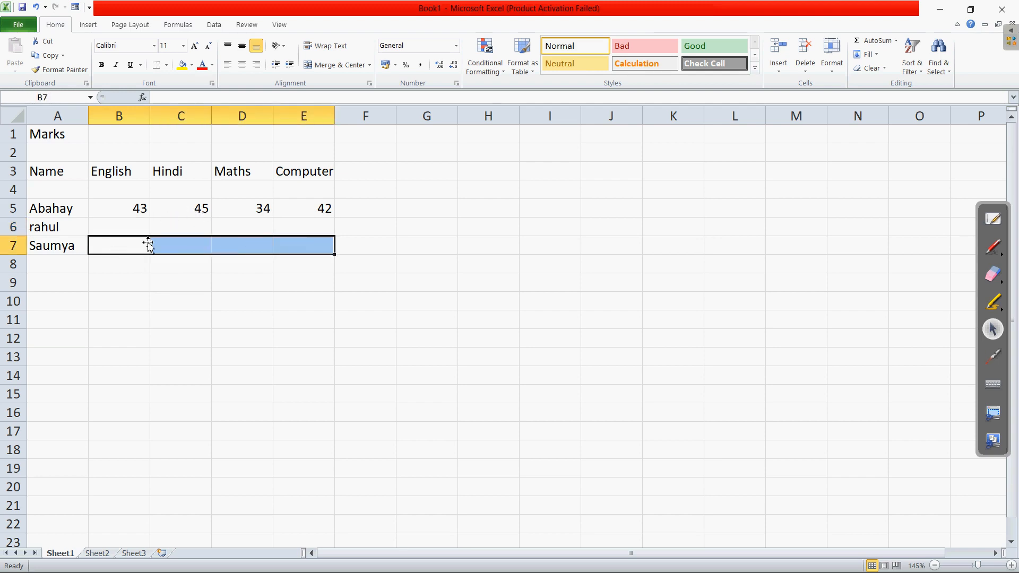
{"action": "left_click", "coordinate": [253, 317]}
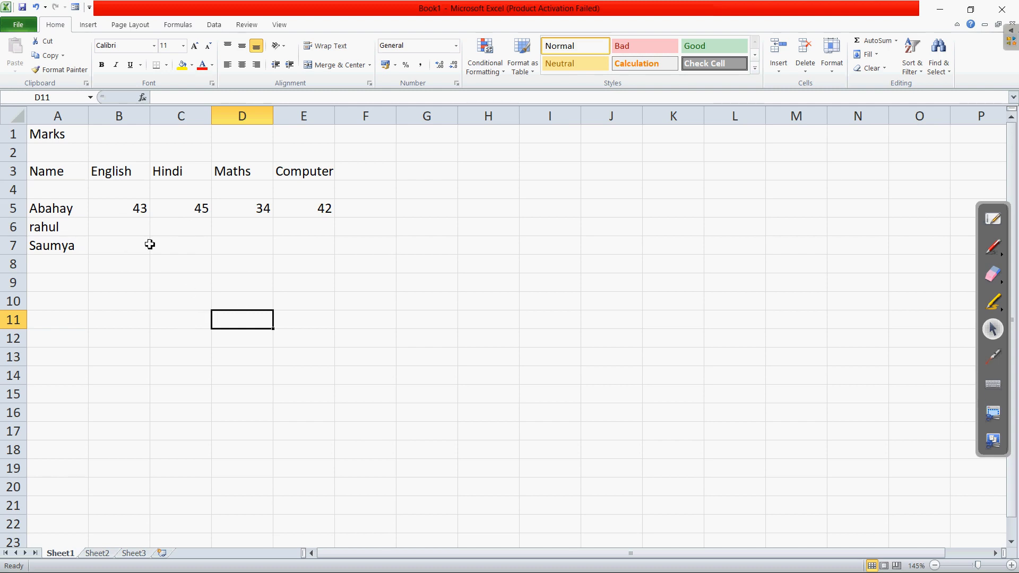
{"action": "left_click", "coordinate": [153, 268]}
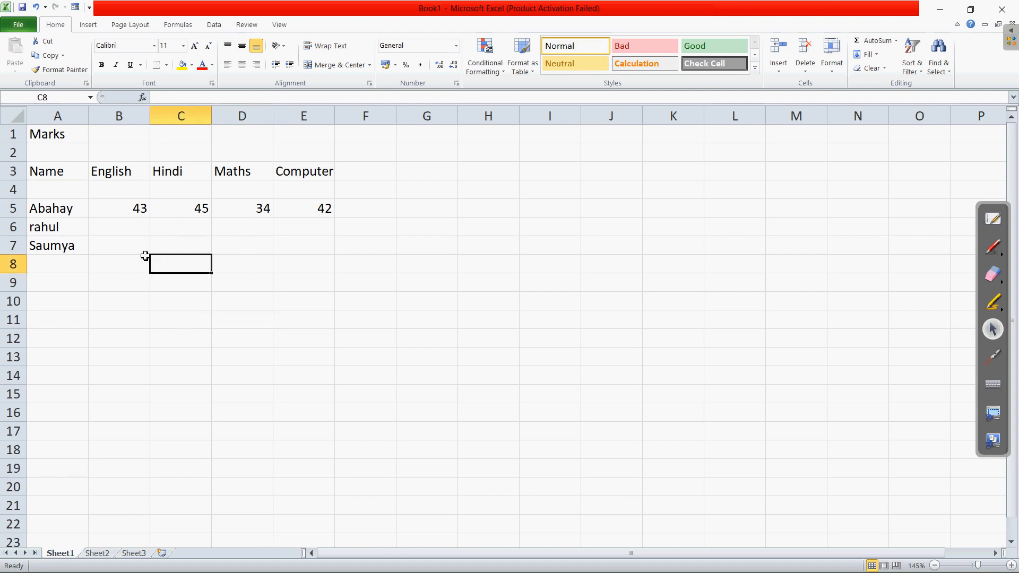
Step: Examine how the first student's English, Hindi and Maths marks in row 5 appear in the active cell and the formula bar
{"action": "left_click", "coordinate": [114, 214]}
{"action": "left_click", "coordinate": [183, 212]}
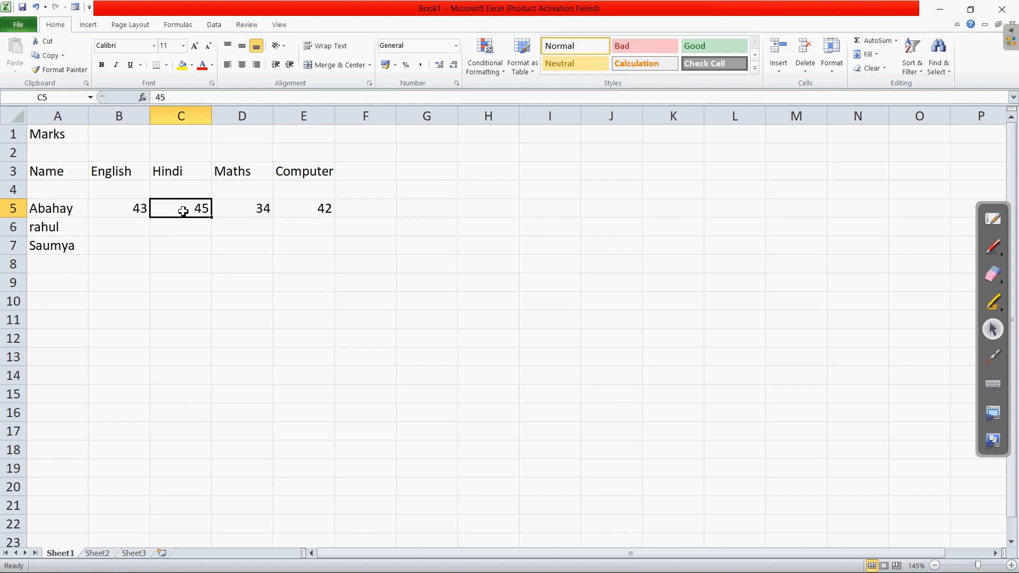
{"action": "left_click", "coordinate": [233, 210]}
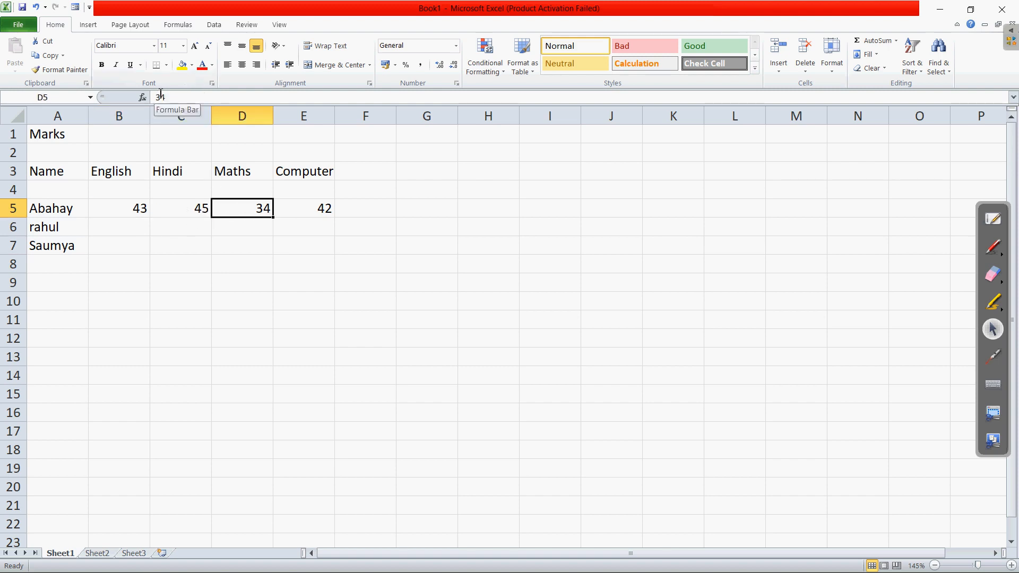
{"action": "left_click", "coordinate": [280, 291]}
{"action": "left_click", "coordinate": [248, 212]}
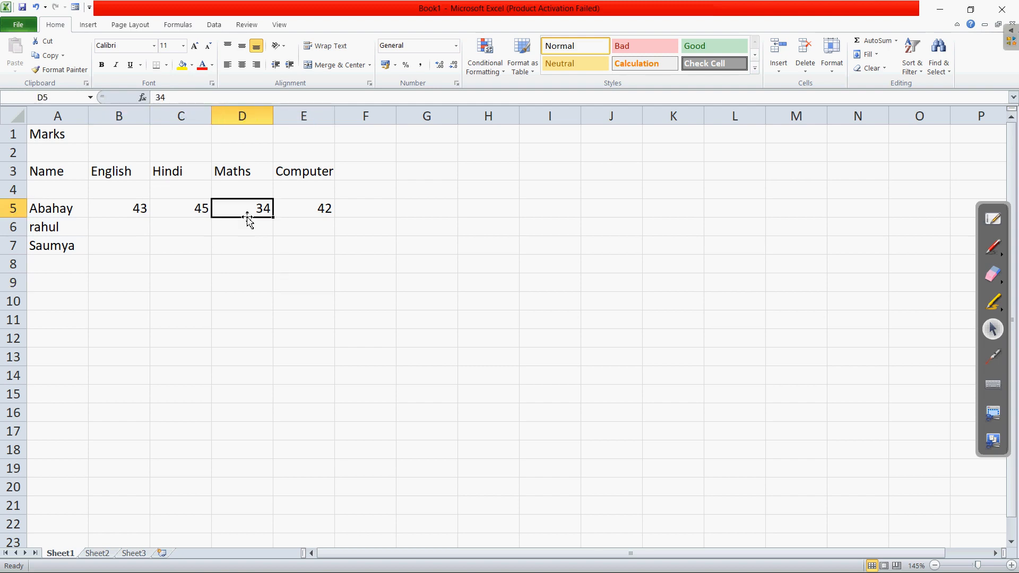
{"action": "left_click", "coordinate": [63, 100]}
{"action": "left_click", "coordinate": [259, 239]}
{"action": "left_click", "coordinate": [255, 212]}
Step: Switch to the textbook document and read the Entering Data section with its sample sales table
{"action": "key", "text": "alt+Tab"}
{"action": "key", "text": "Tab"}
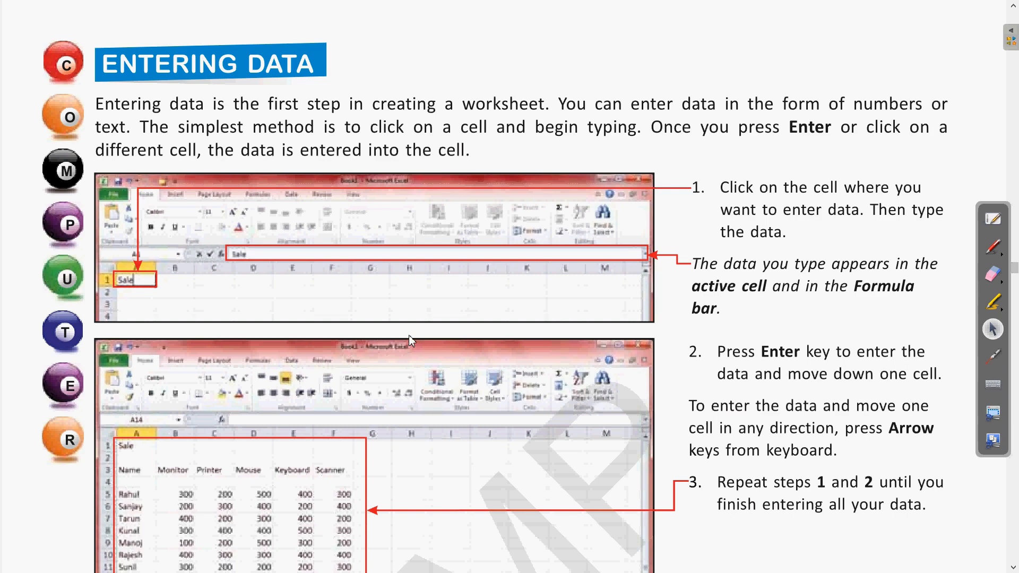
{"action": "scroll", "coordinate": [541, 358], "scroll_direction": "down", "scroll_amount": 3}
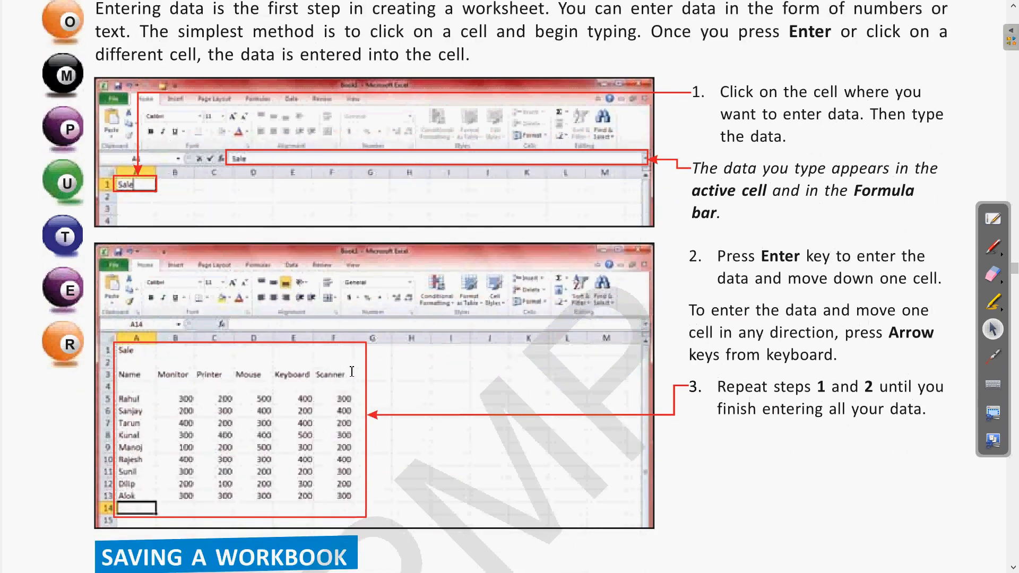
{"action": "scroll", "coordinate": [350, 370], "scroll_direction": "up", "scroll_amount": 1}
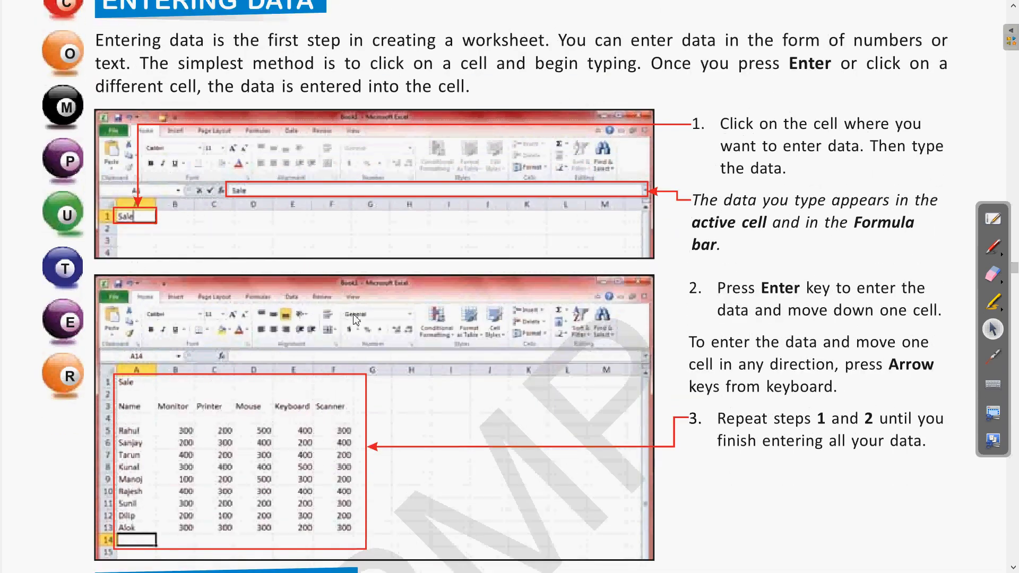
{"action": "scroll", "coordinate": [406, 348], "scroll_direction": "up", "scroll_amount": 1}
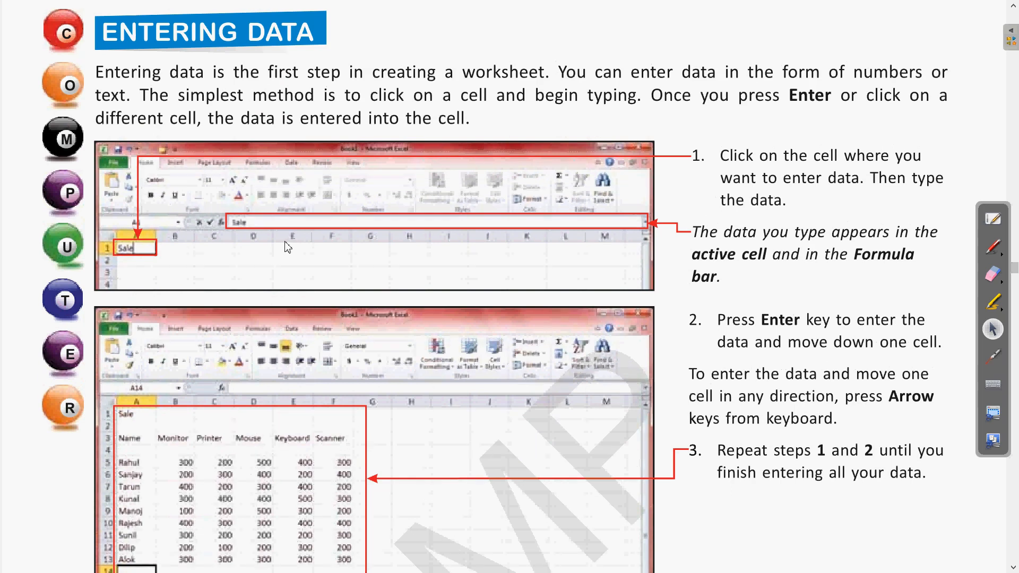
{"action": "scroll", "coordinate": [201, 324], "scroll_direction": "down", "scroll_amount": 1}
{"action": "scroll", "coordinate": [201, 366], "scroll_direction": "down", "scroll_amount": 1}
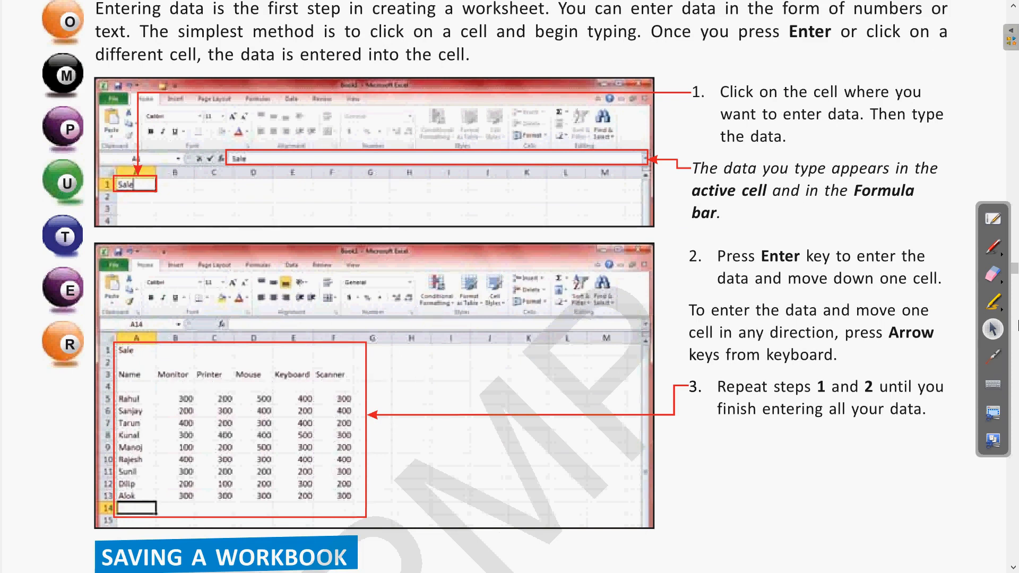
{"action": "left_click", "coordinate": [993, 356]}
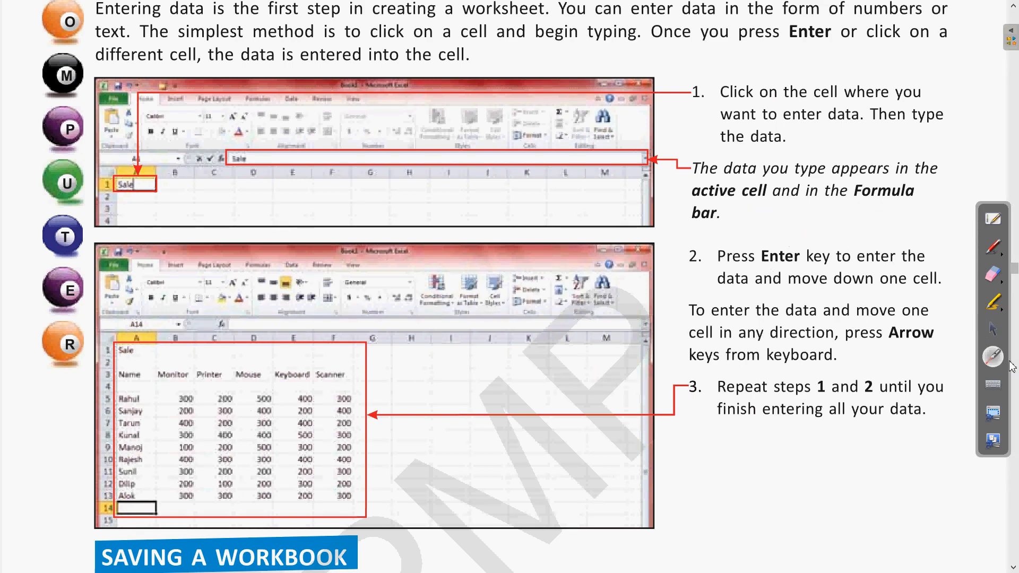
{"action": "left_click", "coordinate": [993, 329]}
Step: Read the Saving a Workbook section and its steps for using the Save As dialog
{"action": "scroll", "coordinate": [660, 328], "scroll_direction": "down", "scroll_amount": 5}
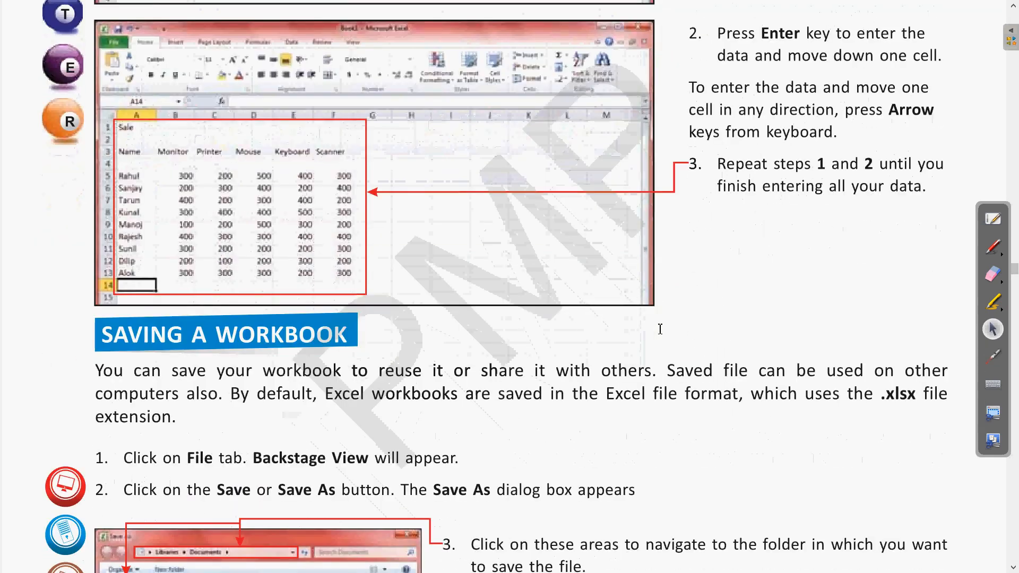
{"action": "scroll", "coordinate": [499, 374], "scroll_direction": "down", "scroll_amount": 1}
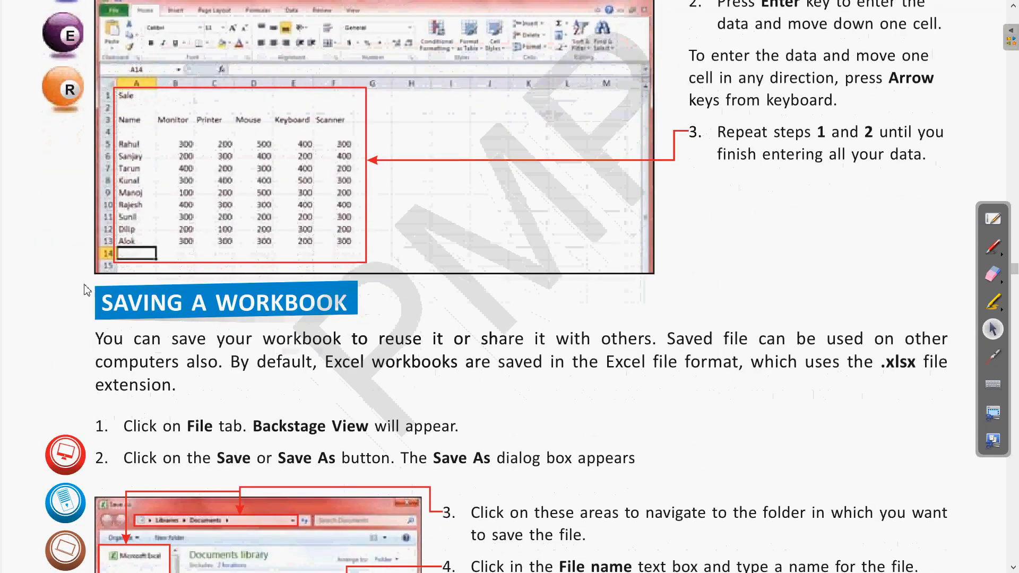
{"action": "scroll", "coordinate": [487, 316], "scroll_direction": "down", "scroll_amount": 5}
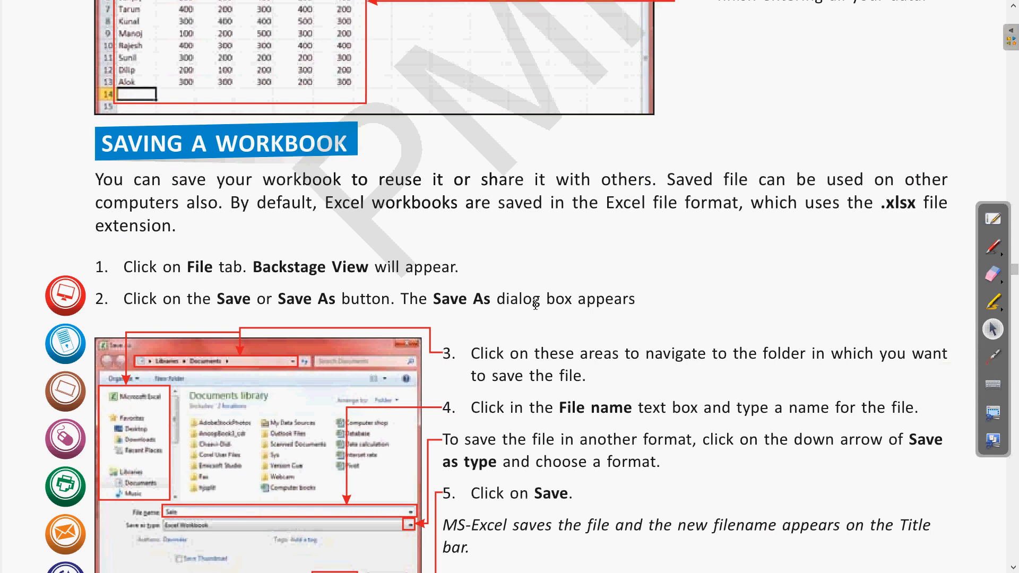
{"action": "scroll", "coordinate": [610, 332], "scroll_direction": "down", "scroll_amount": 1}
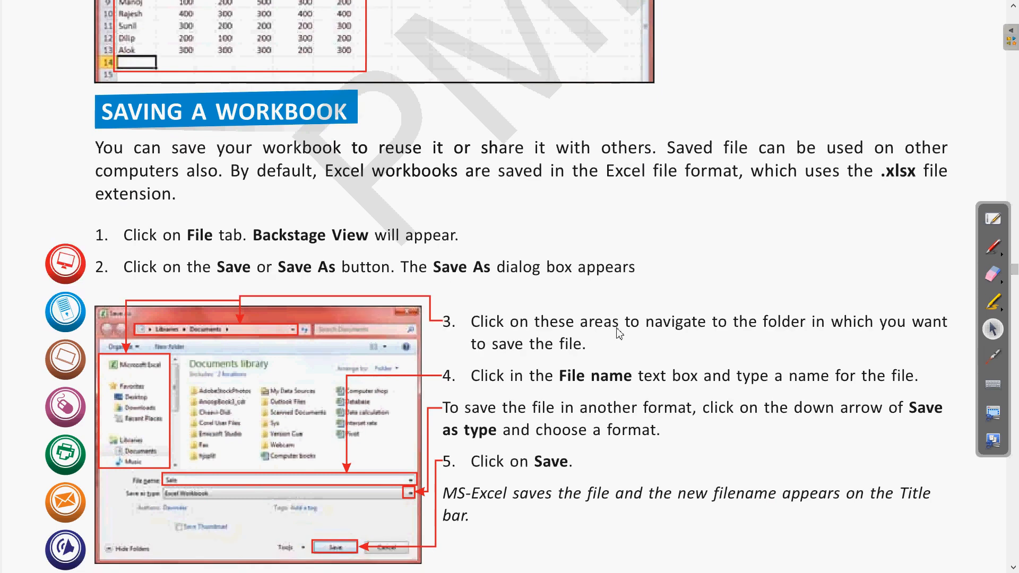
{"action": "scroll", "coordinate": [618, 333], "scroll_direction": "down", "scroll_amount": 1}
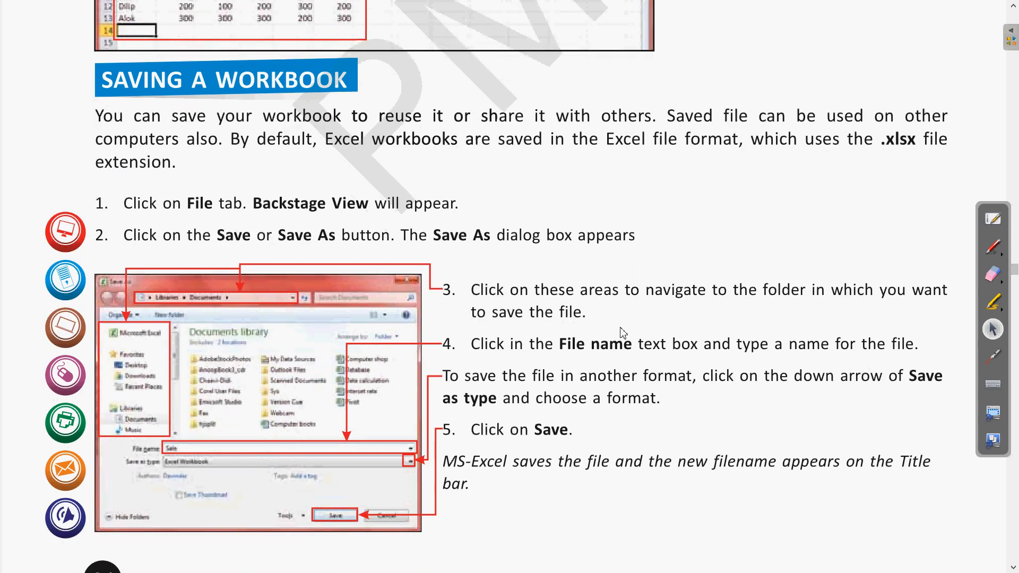
{"action": "left_click", "coordinate": [1002, 357]}
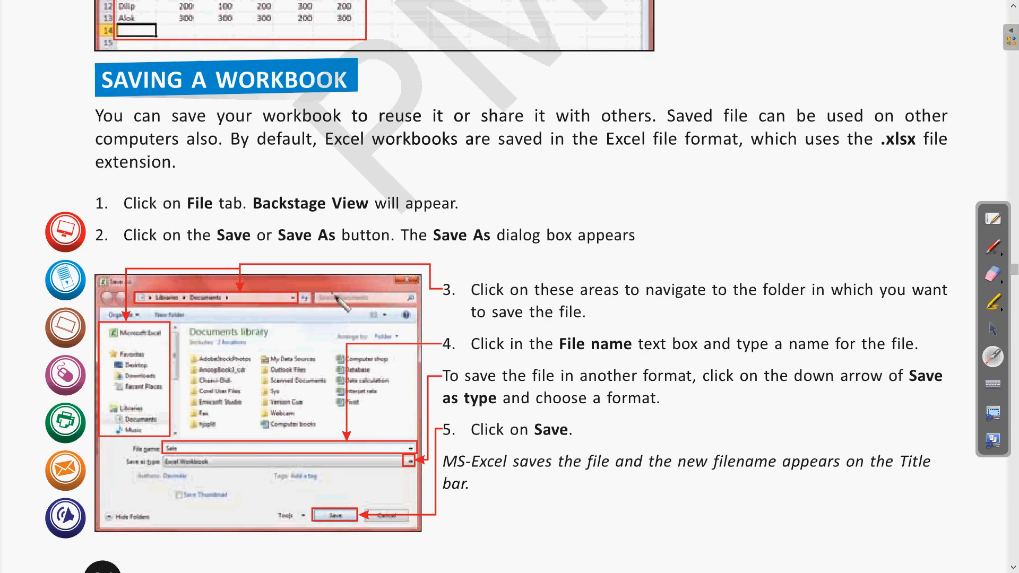
{"action": "left_click", "coordinate": [242, 248]}
{"action": "left_click", "coordinate": [315, 251]}
{"action": "left_click", "coordinate": [445, 258]}
{"action": "left_click", "coordinate": [991, 336]}
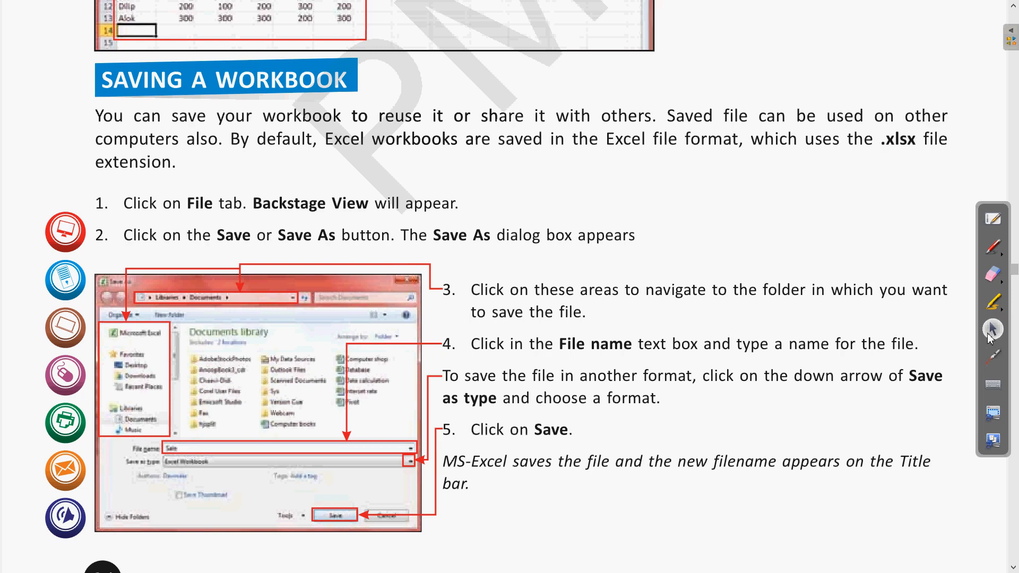
Step: Switch back to the marks worksheet in Excel
{"action": "key", "text": "alt+Tab"}
{"action": "key", "text": "alt+Tab"}
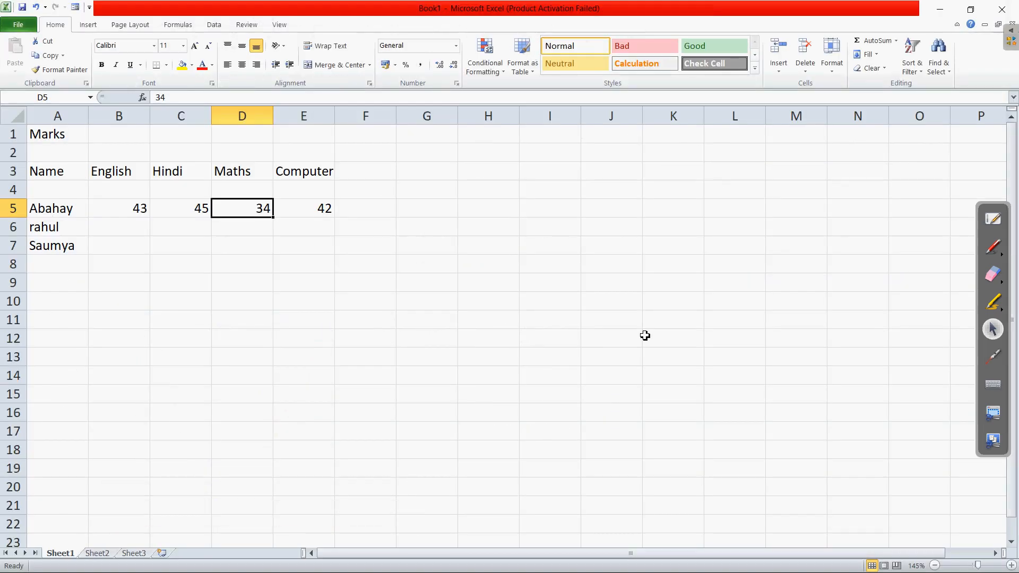
{"action": "left_click", "coordinate": [402, 336]}
{"action": "left_click_drag", "start_coordinate": [136, 211], "coordinate": [288, 218]}
{"action": "left_click", "coordinate": [362, 317]}
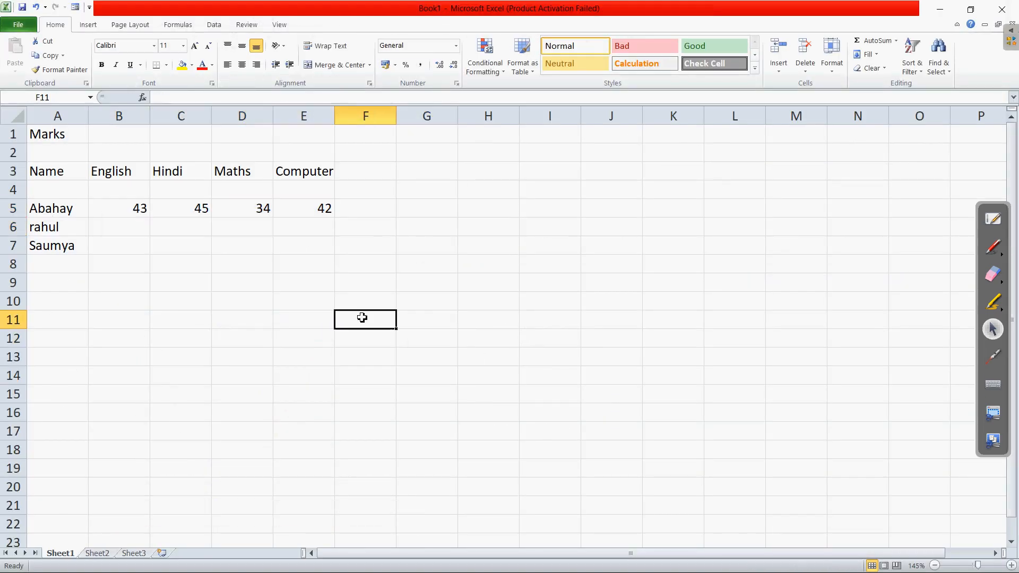
Step: Enter the second student's marks of 34 in English and 45 in Hindi, and 43 as the third student's Hindi mark
{"action": "left_click", "coordinate": [130, 227]}
{"action": "type", "text": "34"}
{"action": "key", "text": "Tab"}
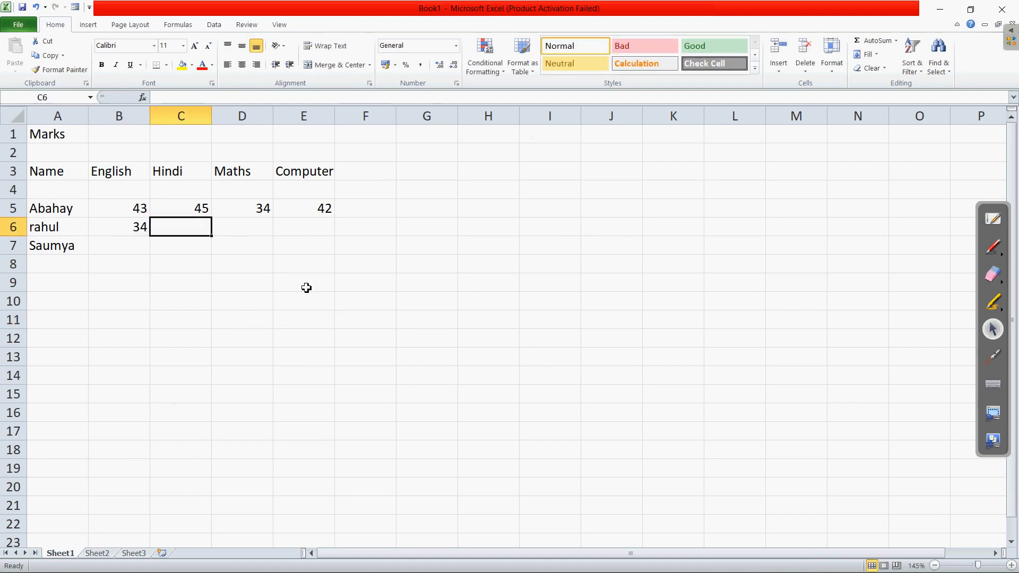
{"action": "type", "text": "4"}
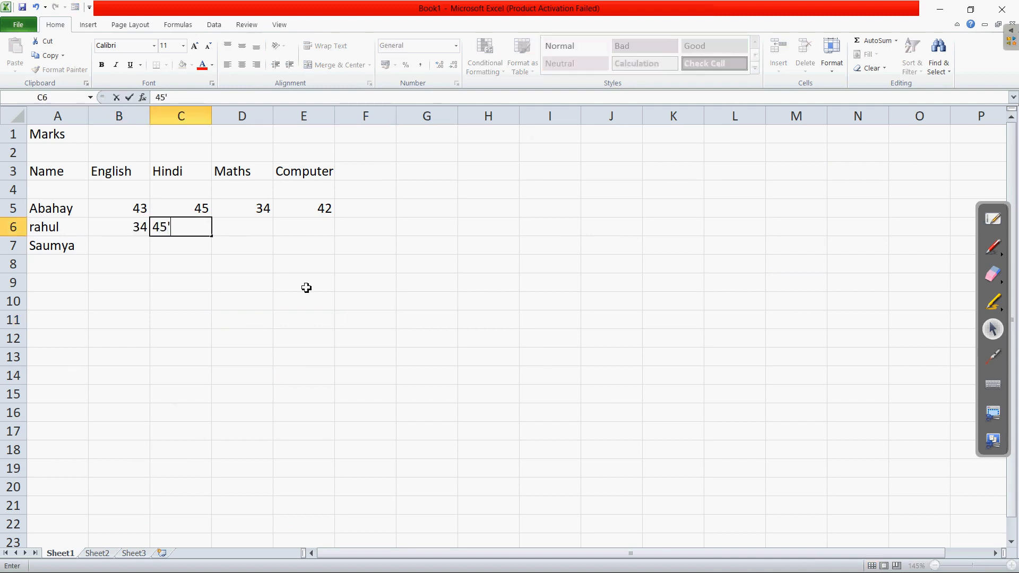
{"action": "type", "text": "5'"}
{"action": "key", "text": "BackSpace"}
{"action": "key", "text": "Return"}
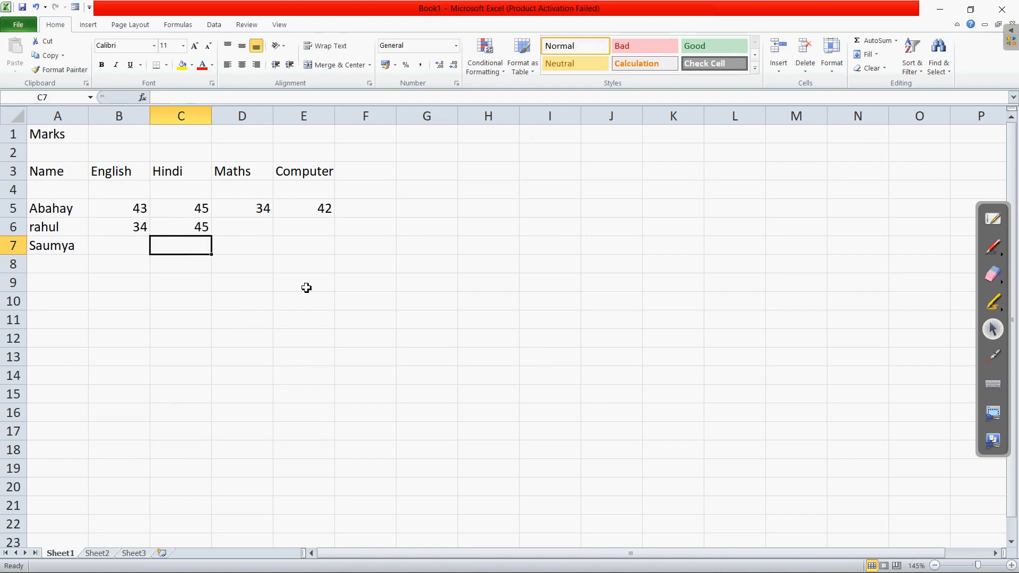
{"action": "type", "text": "43"}
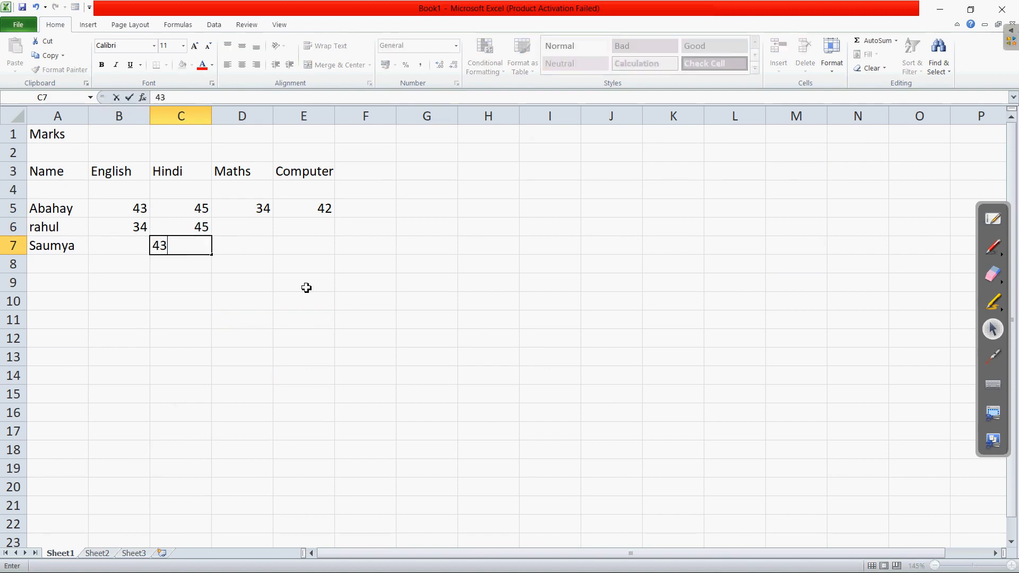
{"action": "left_click_drag", "start_coordinate": [305, 283], "coordinate": [330, 282]}
{"action": "left_click", "coordinate": [258, 210]}
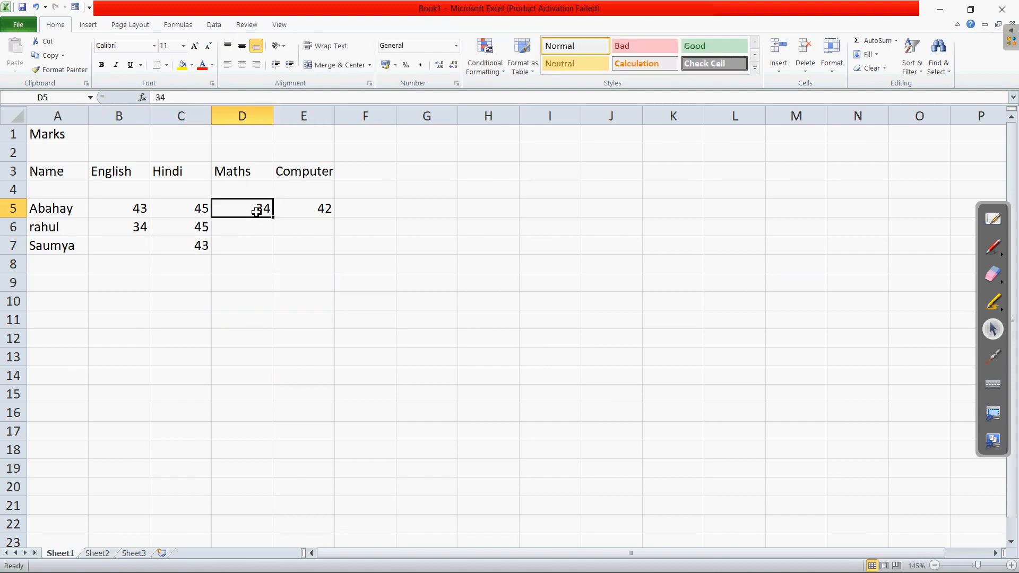
{"action": "left_click", "coordinate": [249, 284]}
Step: Copy the Hindi marks in C6:C7 into the Computer column at E6:E7
{"action": "left_click_drag", "start_coordinate": [197, 224], "coordinate": [201, 245]}
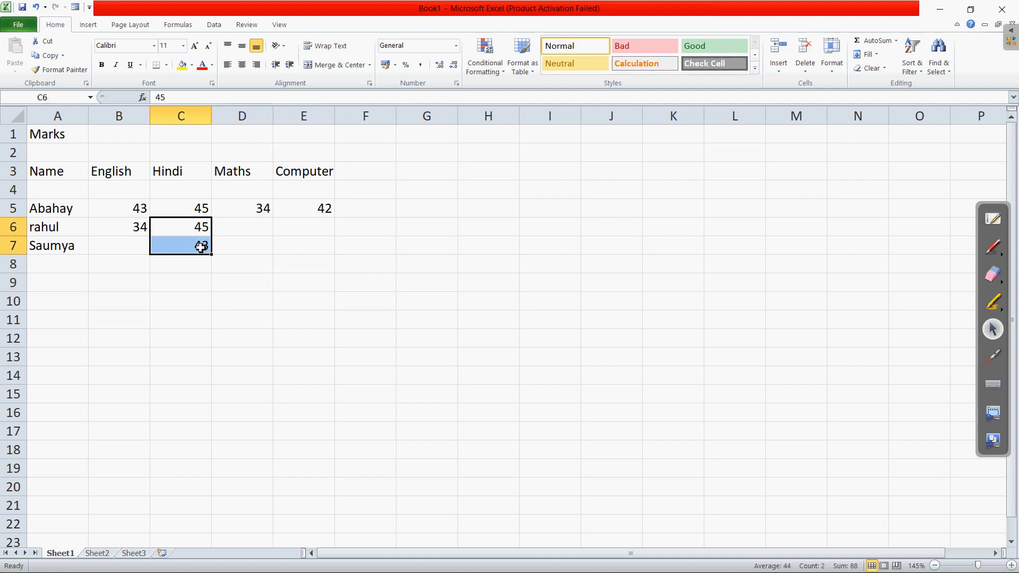
{"action": "key", "text": "ctrl+c"}
{"action": "left_click", "coordinate": [319, 229]}
{"action": "key", "text": "ctrl+v"}
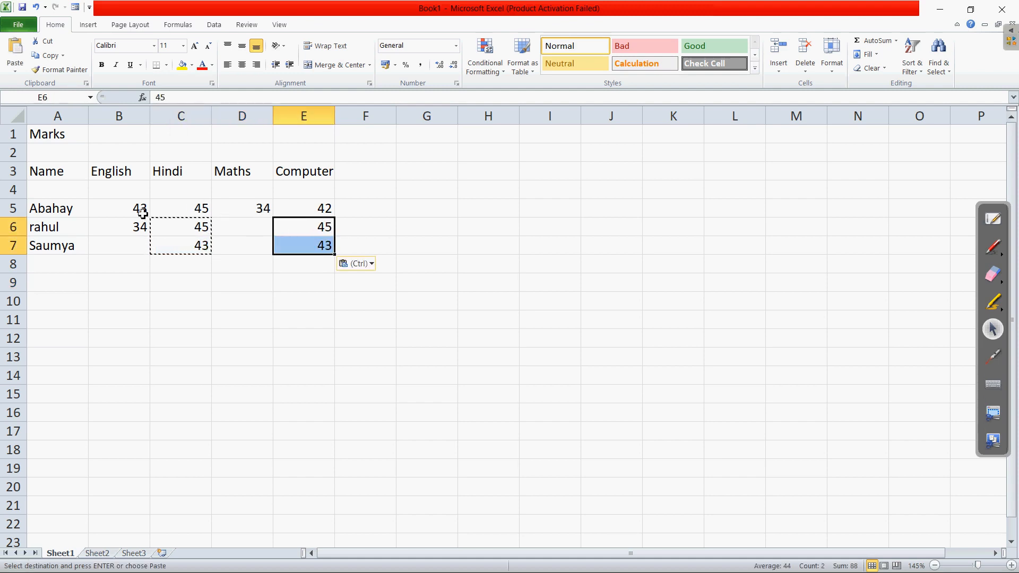
Step: Copy the English marks in B5:B6 into the Maths column at D6:D7
{"action": "left_click_drag", "start_coordinate": [141, 207], "coordinate": [139, 227]}
{"action": "key", "text": "ctrl+c"}
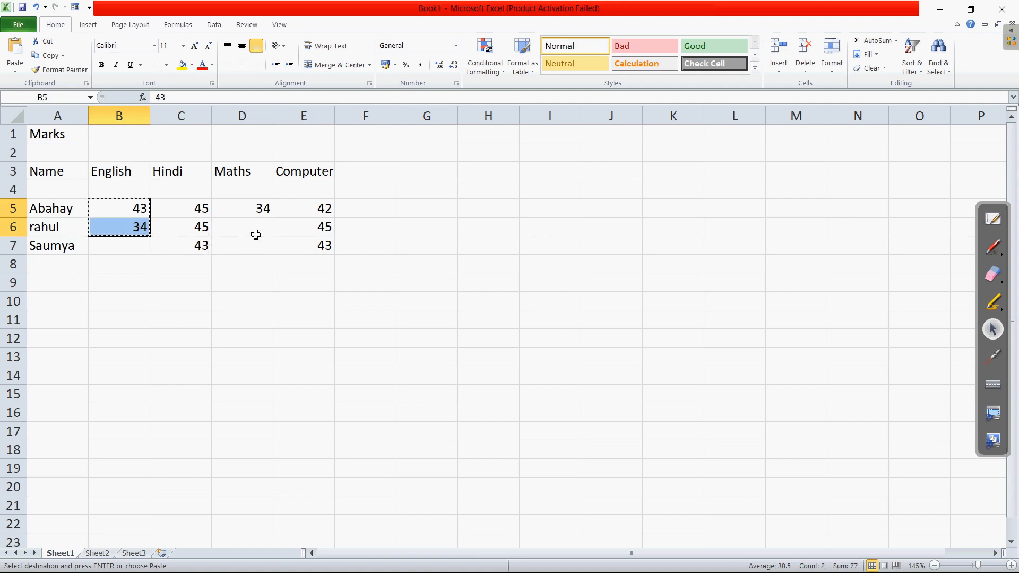
{"action": "left_click", "coordinate": [256, 234]}
{"action": "key", "text": "ctrl+v"}
Step: Enter 54 as the third student's English mark in cell B7
{"action": "left_click", "coordinate": [135, 243]}
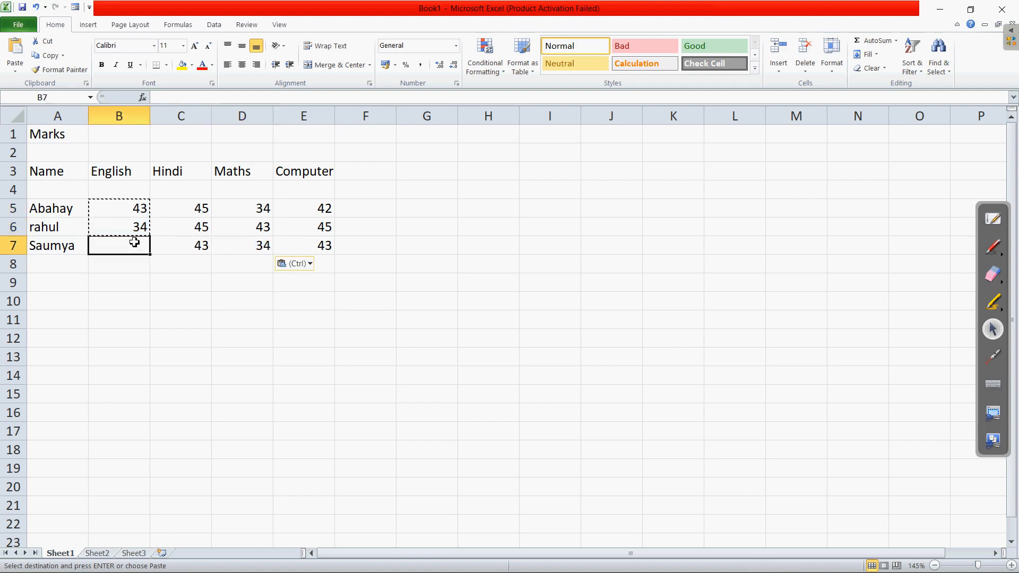
{"action": "type", "text": "54"}
{"action": "left_click", "coordinate": [292, 332]}
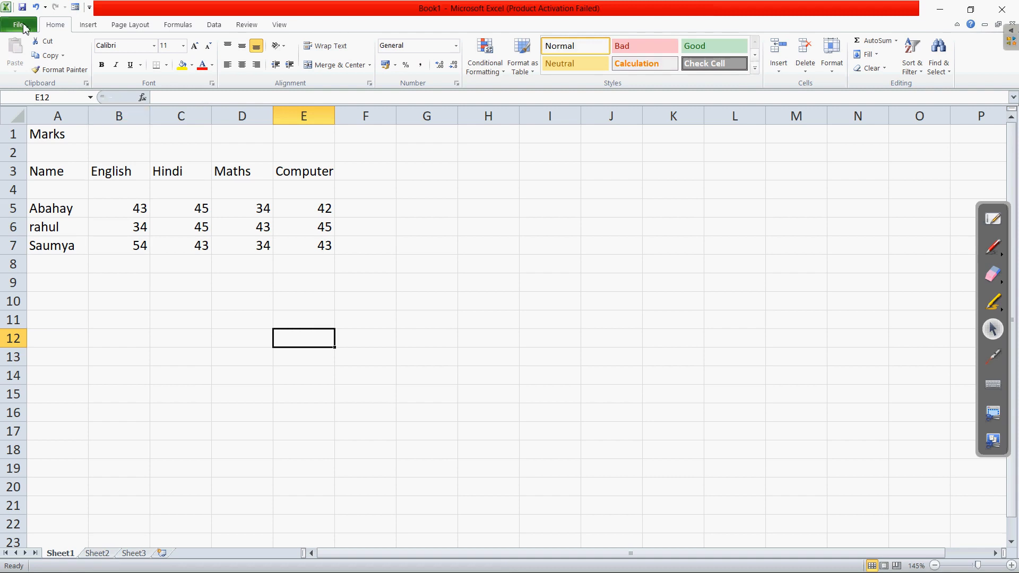
Step: Start saving the workbook and choose the Desktop as the destination folder
{"action": "left_click", "coordinate": [24, 27]}
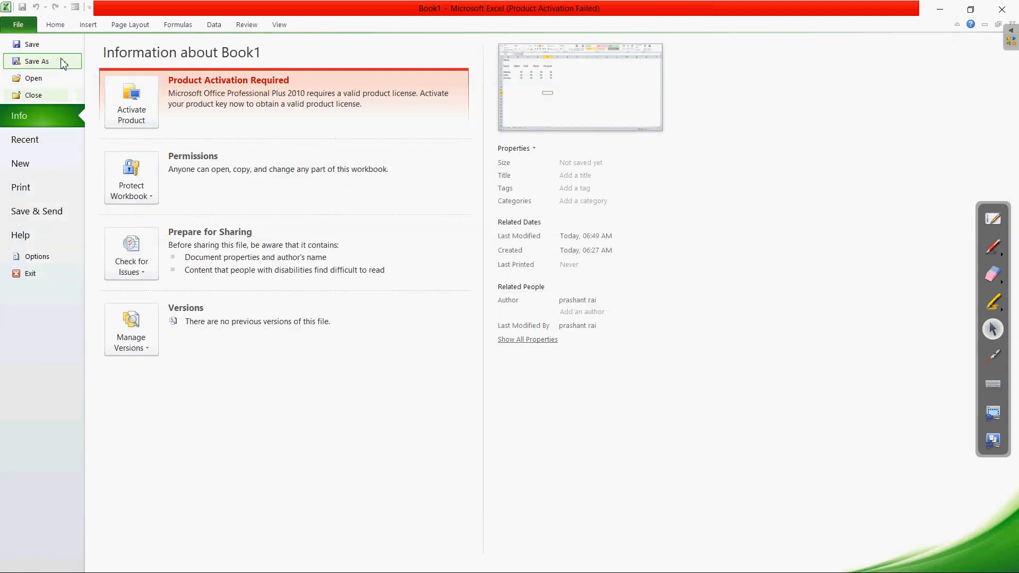
{"action": "left_click", "coordinate": [32, 44]}
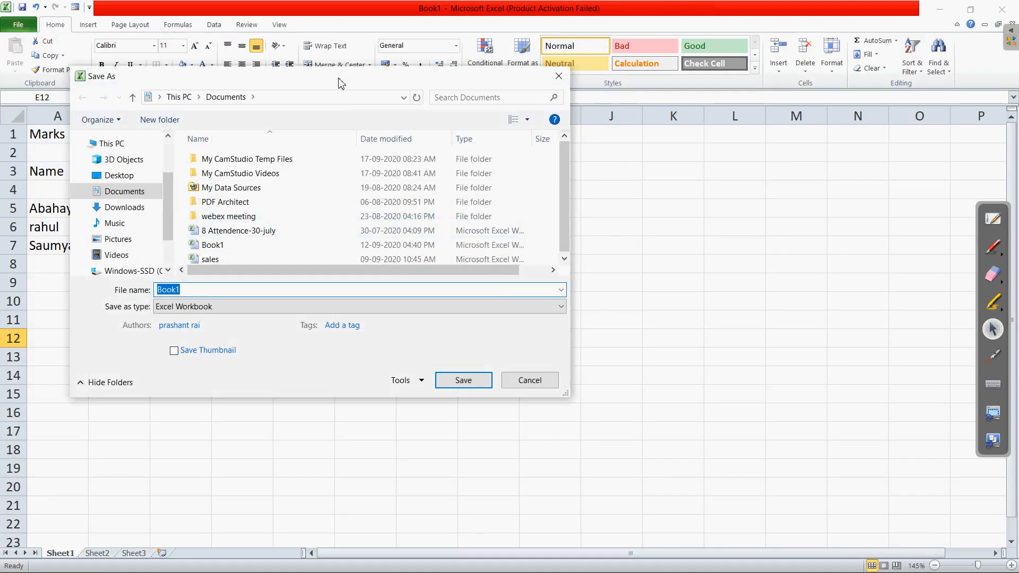
{"action": "left_click_drag", "start_coordinate": [340, 83], "coordinate": [446, 183]}
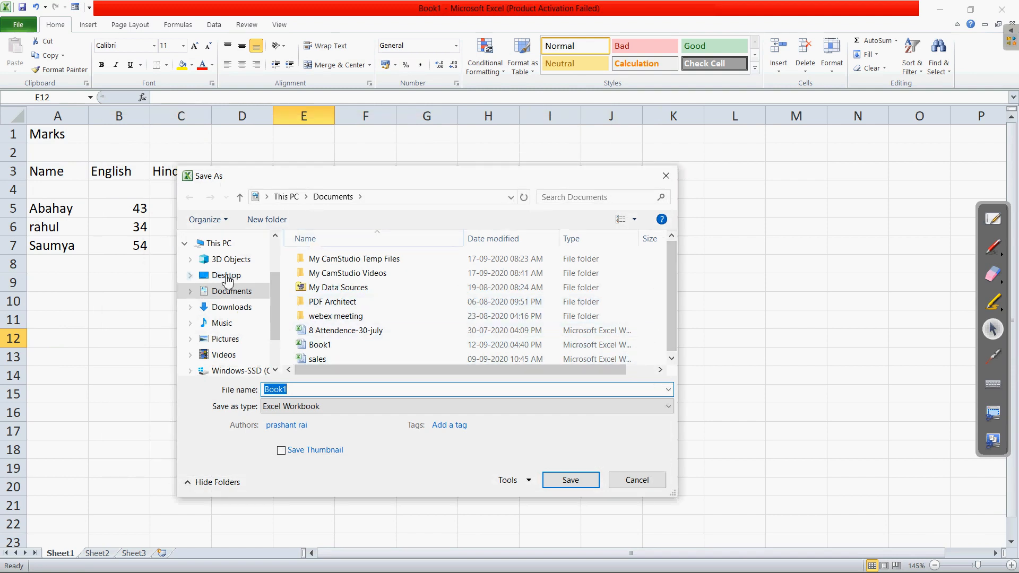
{"action": "left_click", "coordinate": [235, 312]}
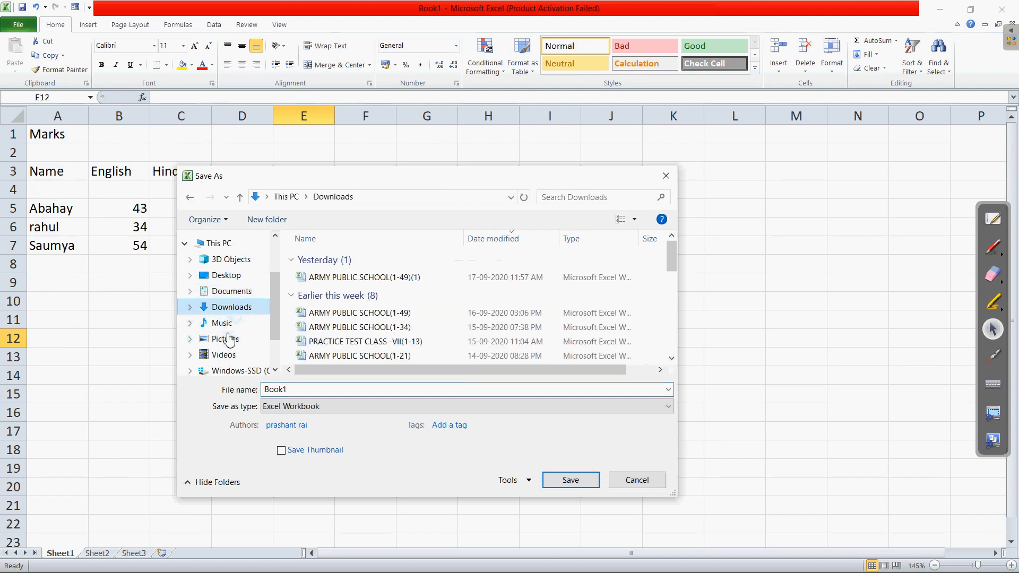
{"action": "left_click", "coordinate": [231, 281]}
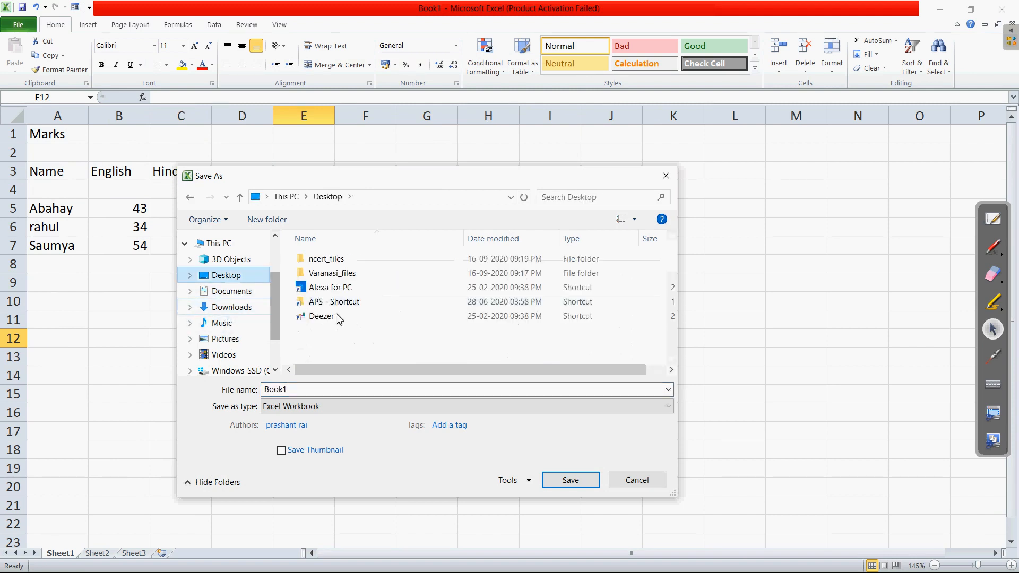
Step: Name the workbook Marks, keep the Excel Workbook format and save it
{"action": "double_click", "coordinate": [300, 393]}
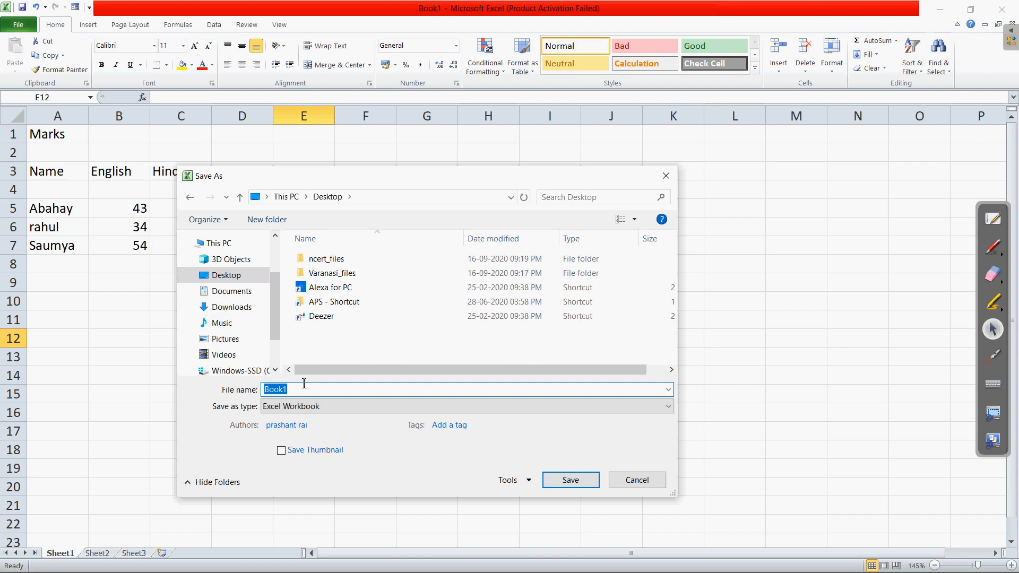
{"action": "type", "text": "Marks"}
{"action": "left_click", "coordinate": [573, 407]}
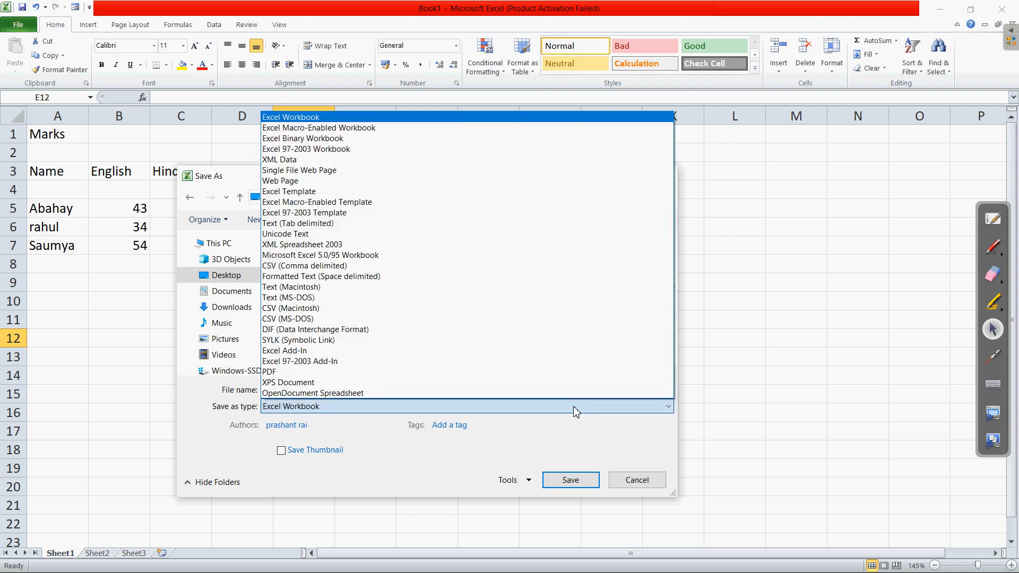
{"action": "left_click", "coordinate": [575, 412]}
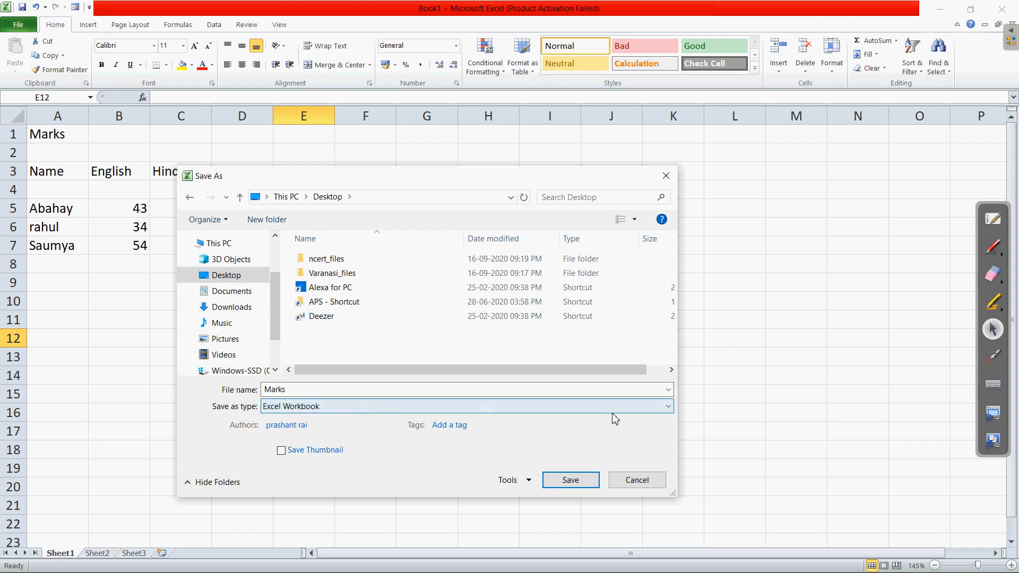
{"action": "left_click", "coordinate": [578, 483]}
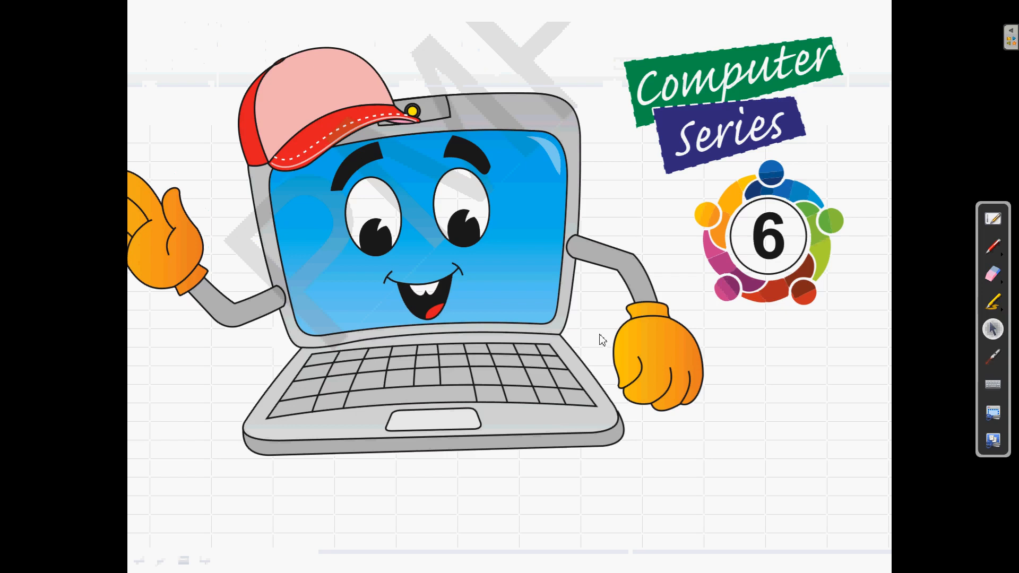
Step: Minimise the open windows and move the Marks workbook's icon to an empty area of the desktop
{"action": "left_click", "coordinate": [814, 230]}
{"action": "left_click", "coordinate": [836, 209]}
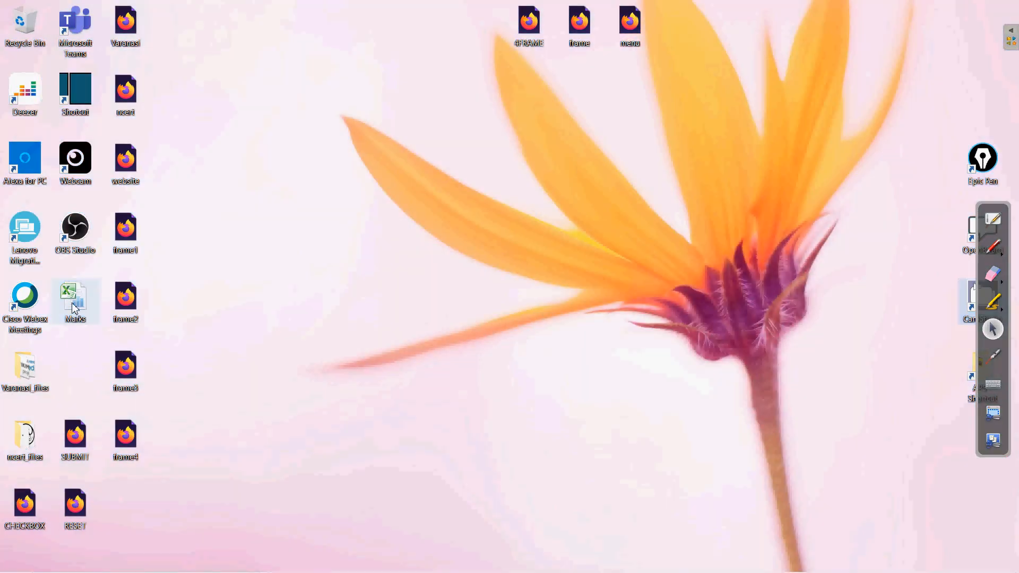
{"action": "left_click_drag", "start_coordinate": [74, 308], "coordinate": [302, 148]}
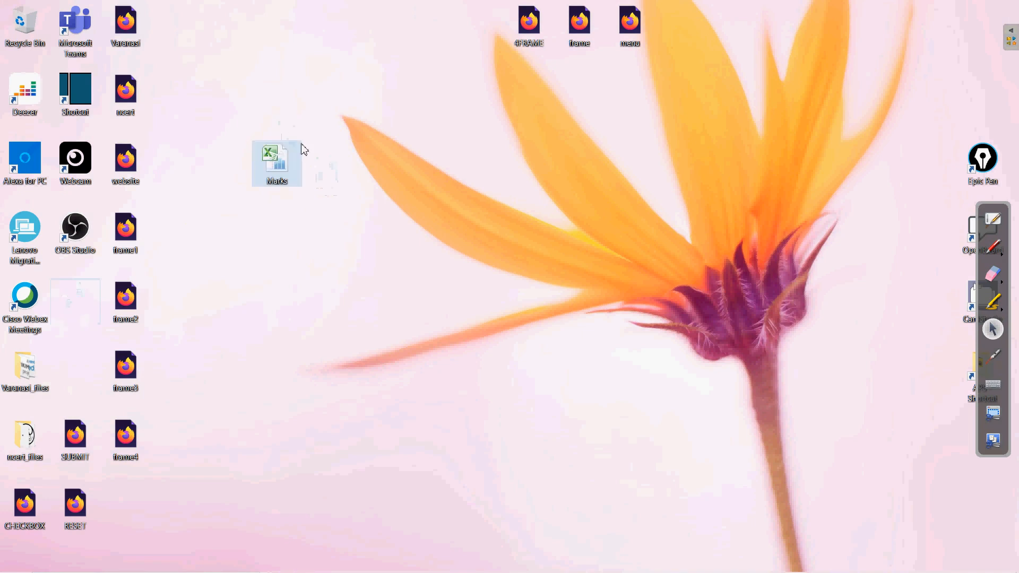
Step: Examine the file type and extension in the Marks workbook's properties
{"action": "right_click", "coordinate": [281, 177]}
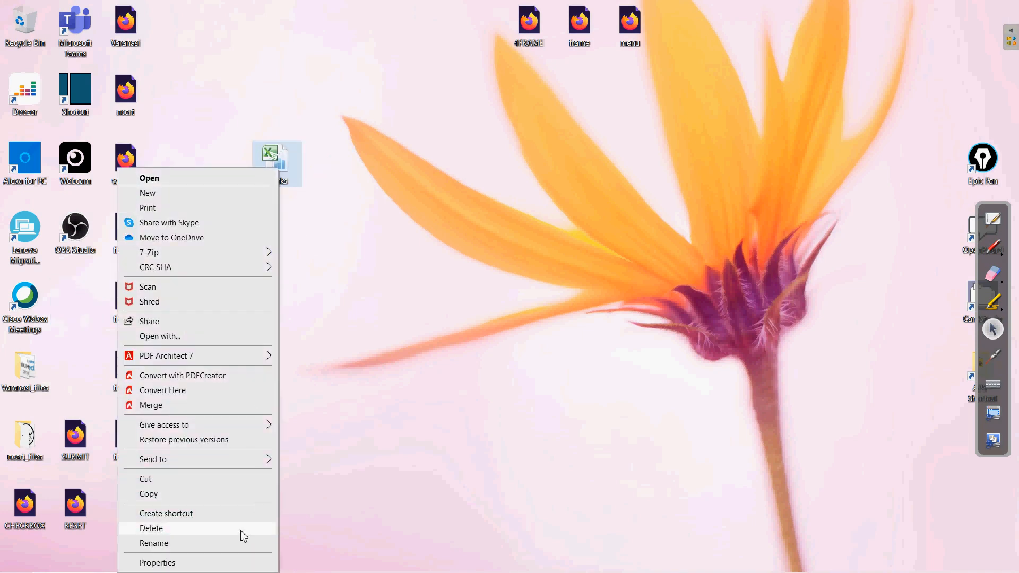
{"action": "left_click", "coordinate": [212, 563]}
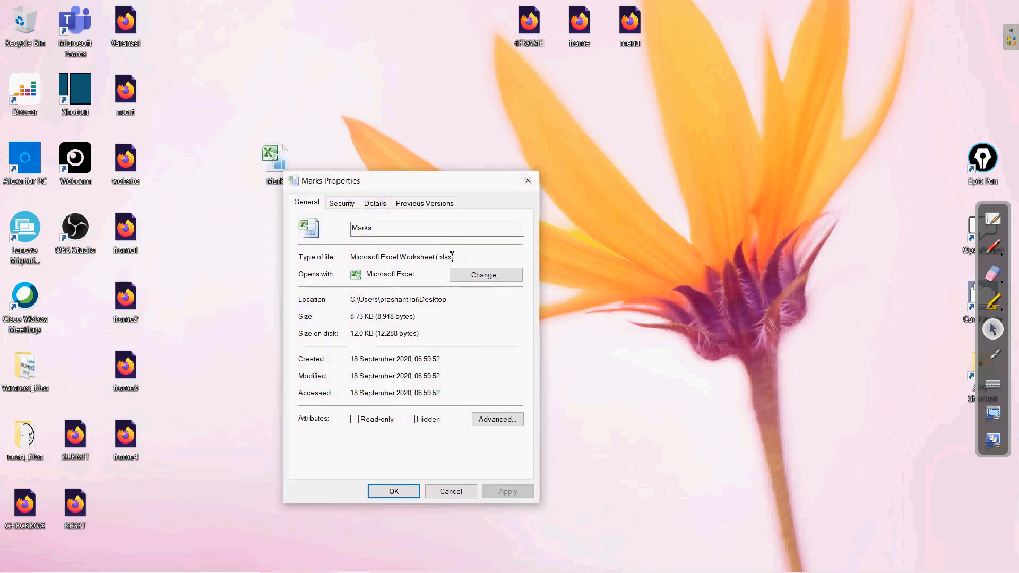
{"action": "left_click_drag", "start_coordinate": [454, 259], "coordinate": [444, 260]}
{"action": "left_click", "coordinate": [531, 186]}
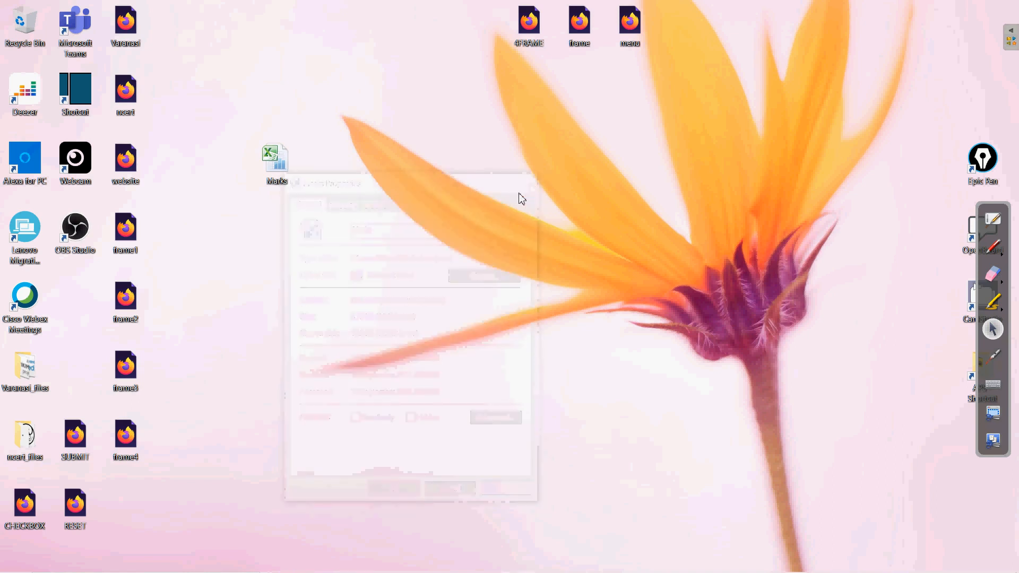
Step: Switch to the My Bits & Bytes textbook, review the Saving a Workbook section and bring up Selecting Cells with the laser pointer active
{"action": "key", "text": "alt+Tab"}
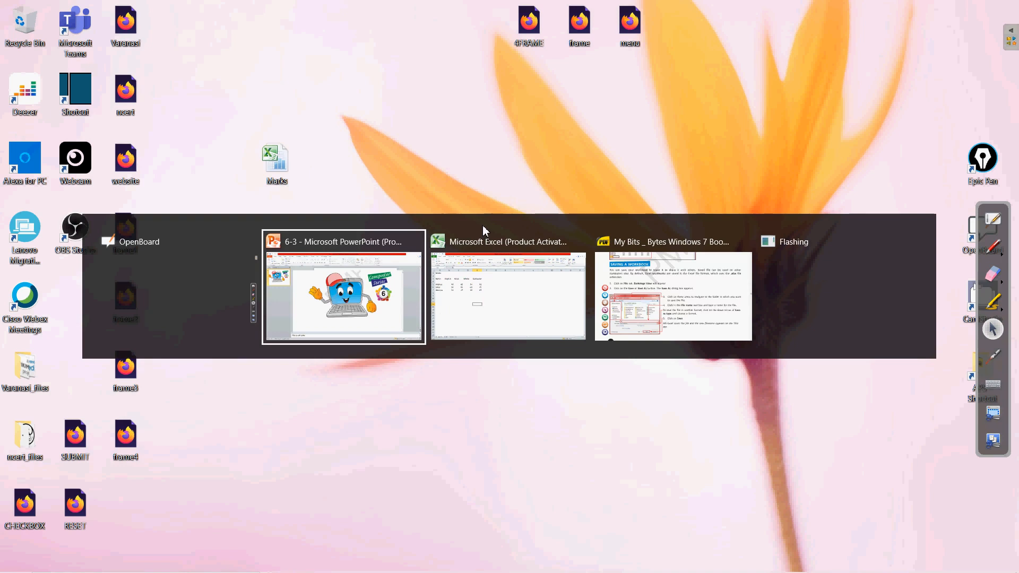
{"action": "key", "text": "alt+Tab"}
{"action": "key", "text": "alt+Tab"}
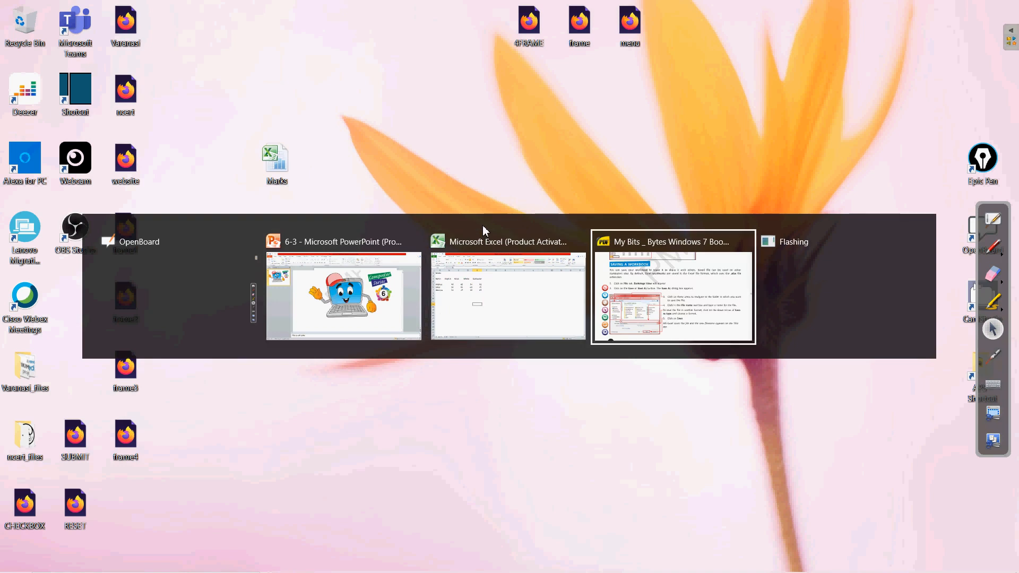
{"action": "scroll", "coordinate": [663, 434], "scroll_direction": "down", "scroll_amount": 7}
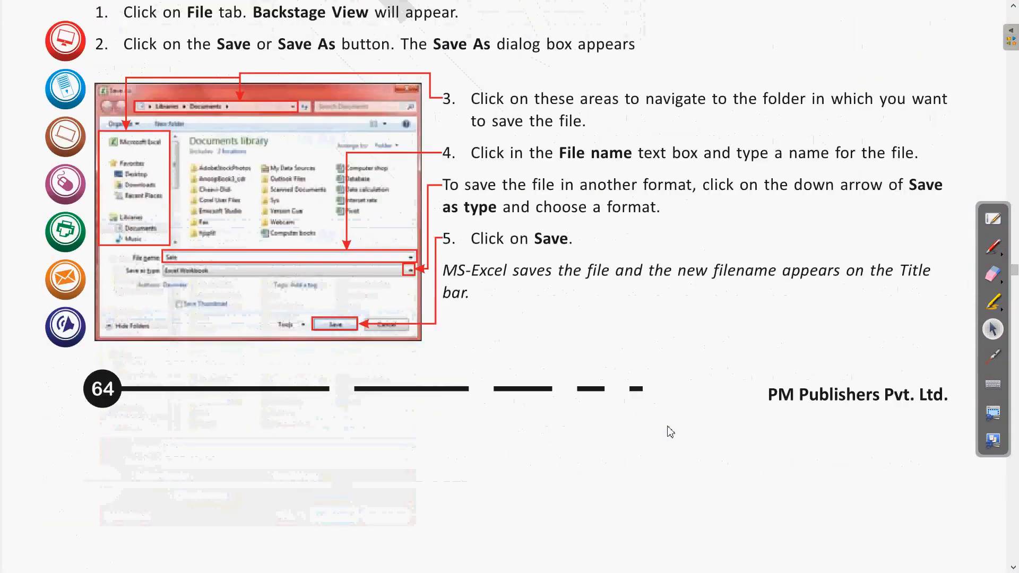
{"action": "scroll", "coordinate": [673, 427], "scroll_direction": "down", "scroll_amount": 2}
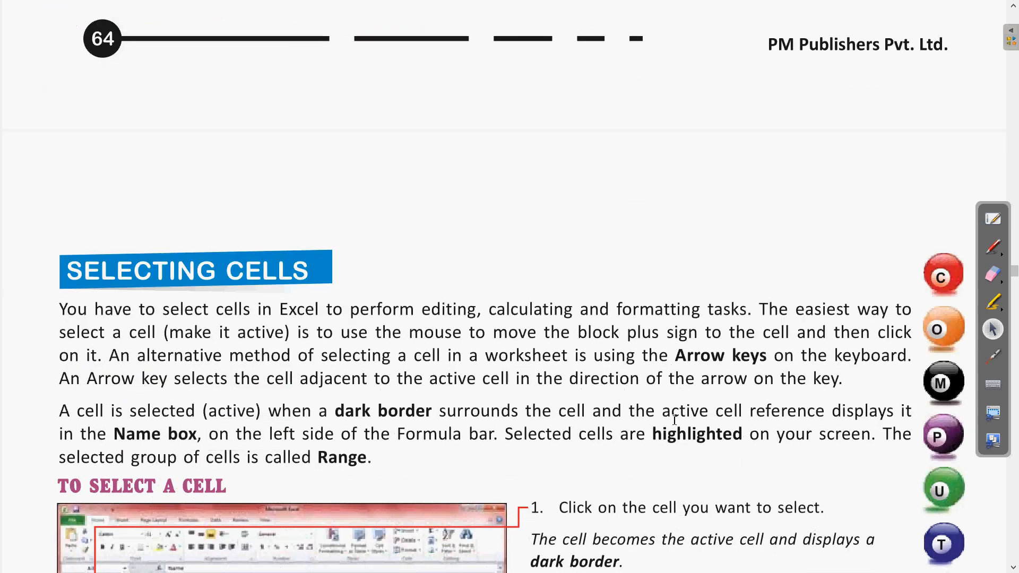
{"action": "scroll", "coordinate": [675, 414], "scroll_direction": "down", "scroll_amount": 1}
{"action": "scroll", "coordinate": [673, 419], "scroll_direction": "up", "scroll_amount": 7}
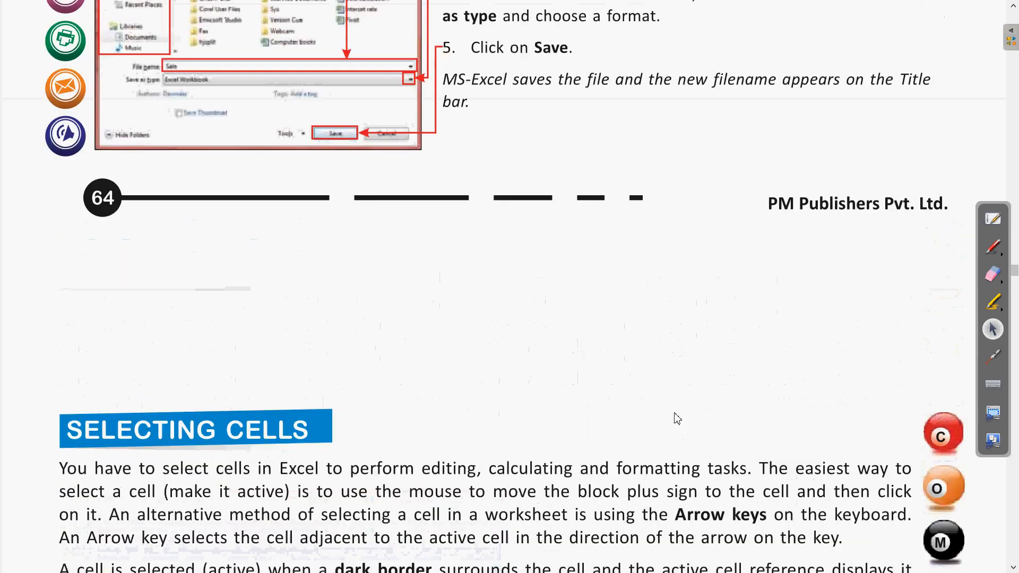
{"action": "scroll", "coordinate": [669, 423], "scroll_direction": "up", "scroll_amount": 7}
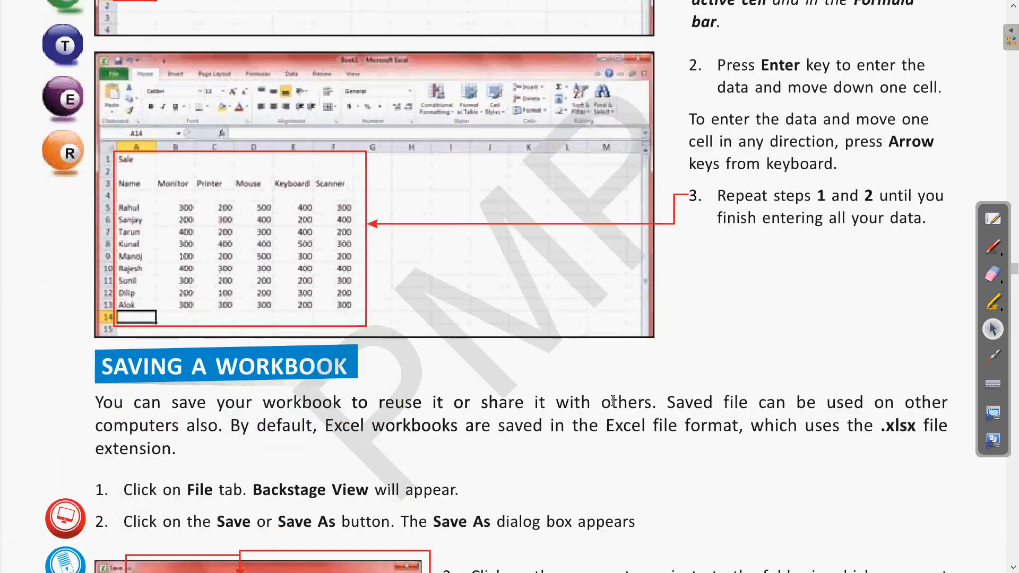
{"action": "scroll", "coordinate": [436, 354], "scroll_direction": "down", "scroll_amount": 4}
{"action": "scroll", "coordinate": [578, 400], "scroll_direction": "down", "scroll_amount": 4}
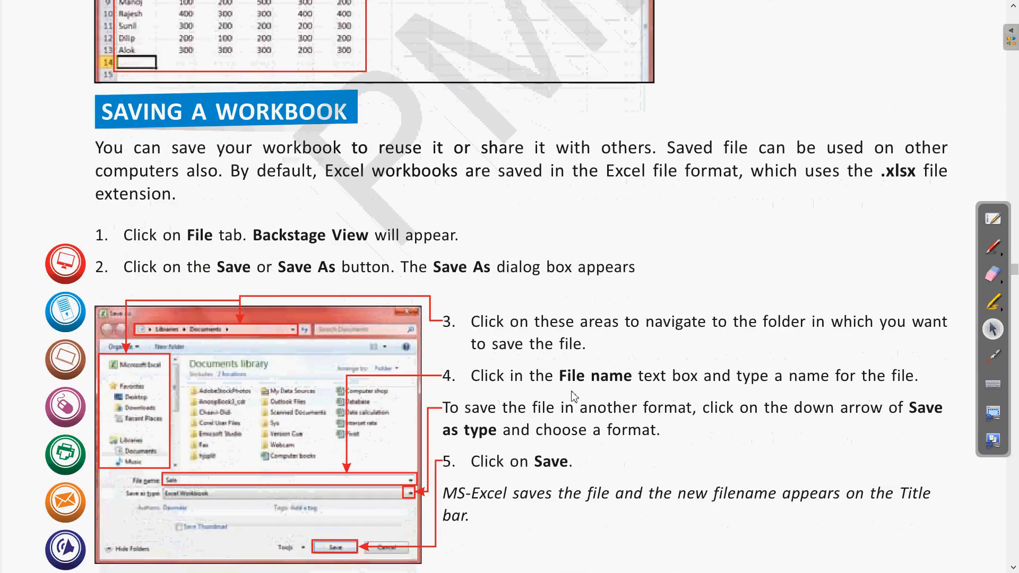
{"action": "scroll", "coordinate": [579, 400], "scroll_direction": "down", "scroll_amount": 7}
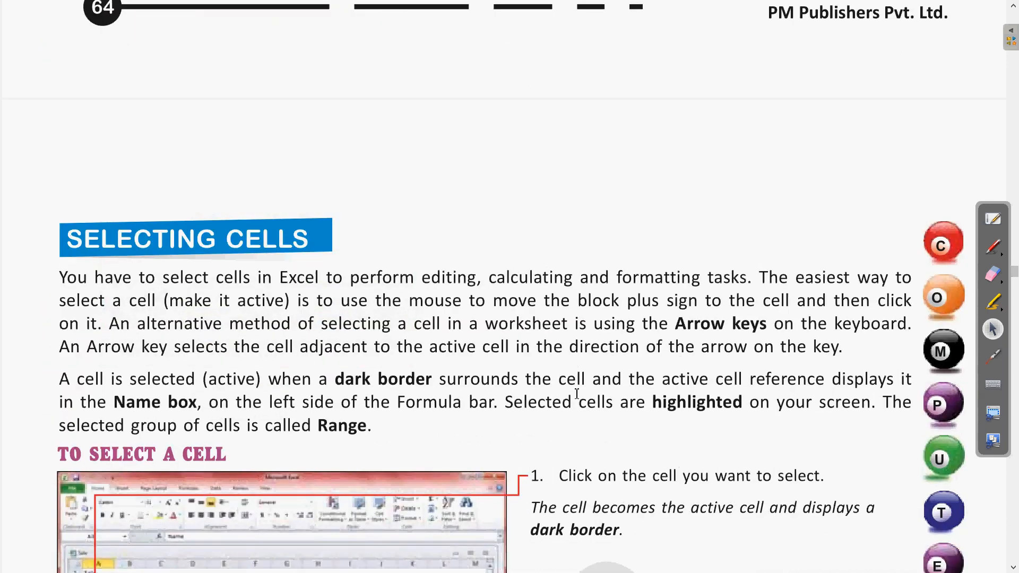
{"action": "scroll", "coordinate": [577, 397], "scroll_direction": "down", "scroll_amount": 1}
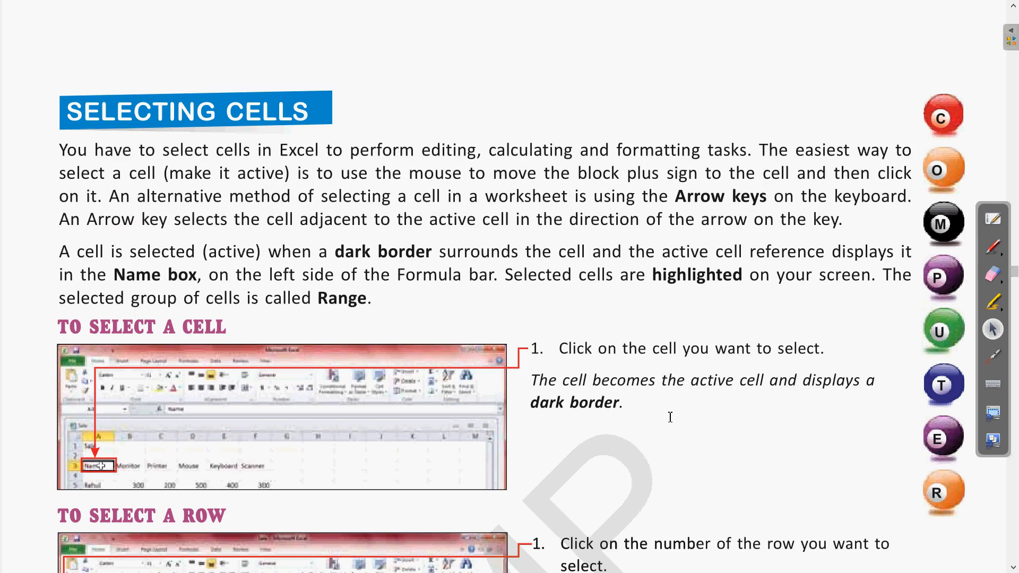
{"action": "left_click", "coordinate": [993, 355]}
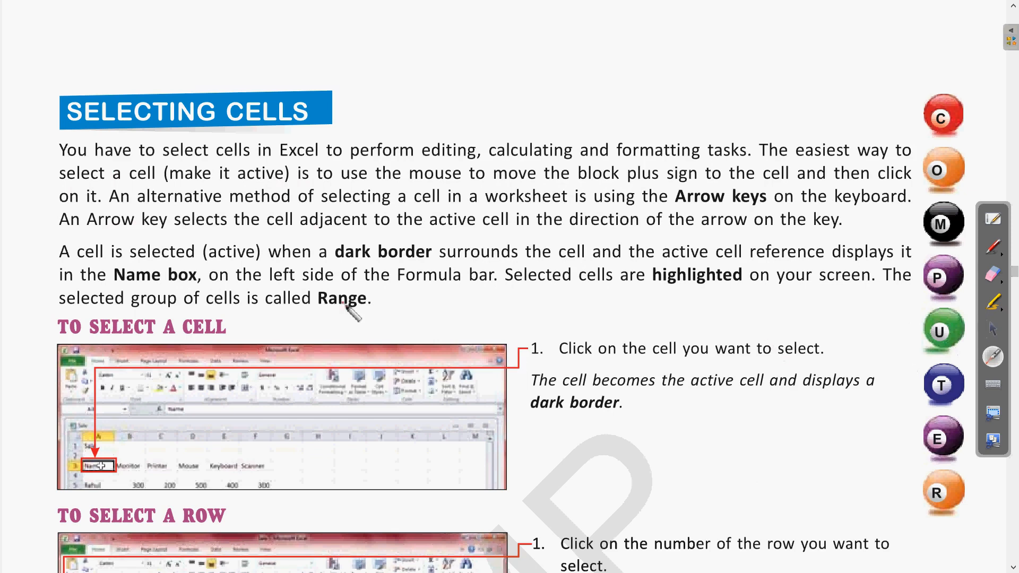